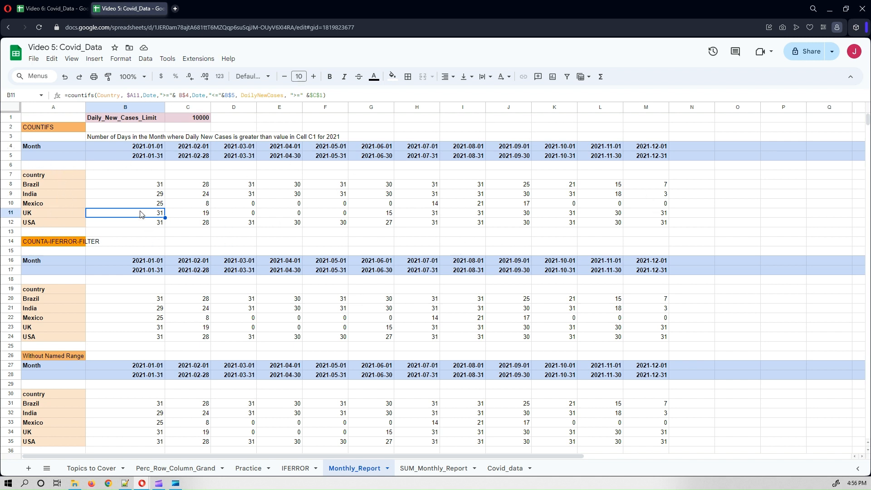
Examine the COUNTIFS and COUNTA-IFERROR-FILTER formulas and the limit cell in the monthly report sheets.
click(143, 188)
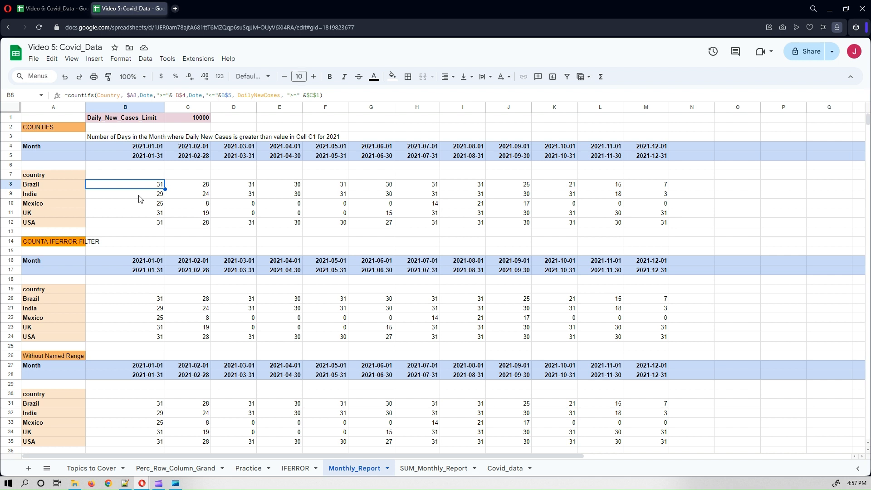
click(188, 120)
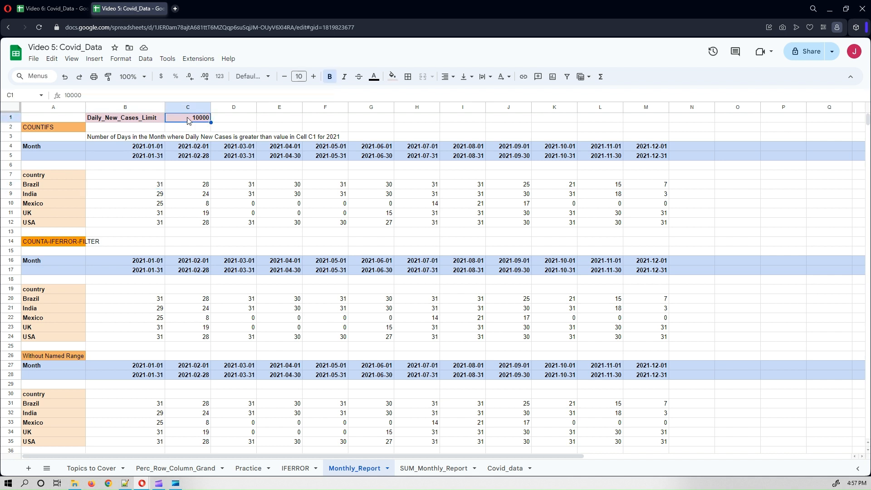
click(137, 197)
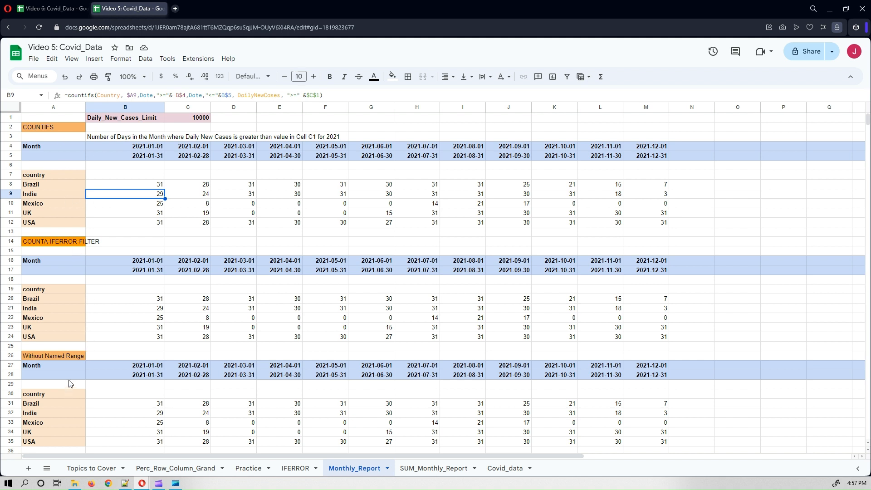
scroll(69, 391, down, 1)
scroll(69, 382, up, 1)
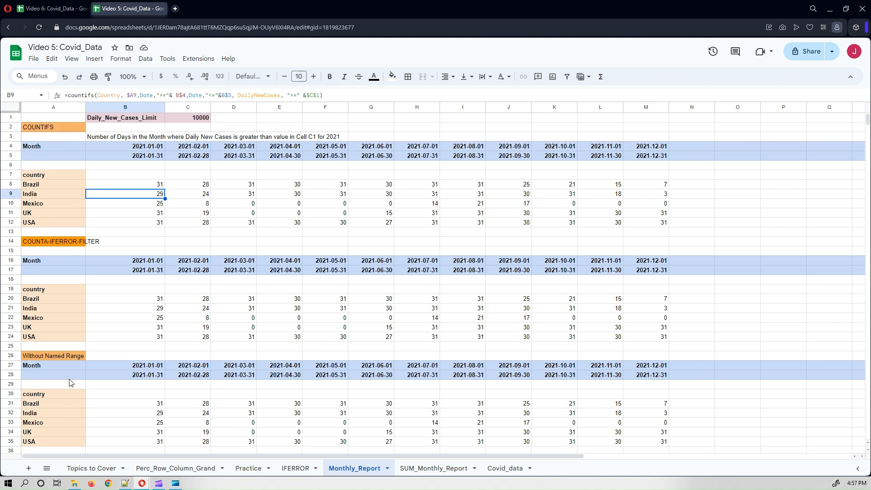
click(133, 302)
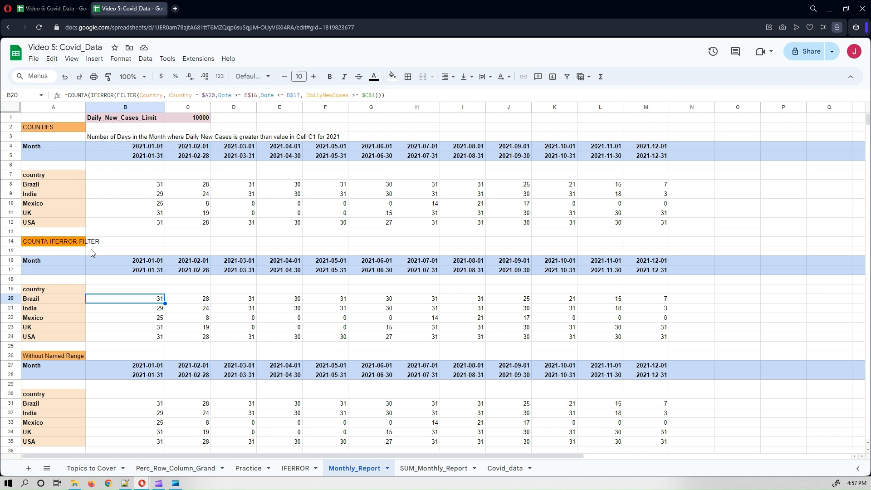
click(56, 126)
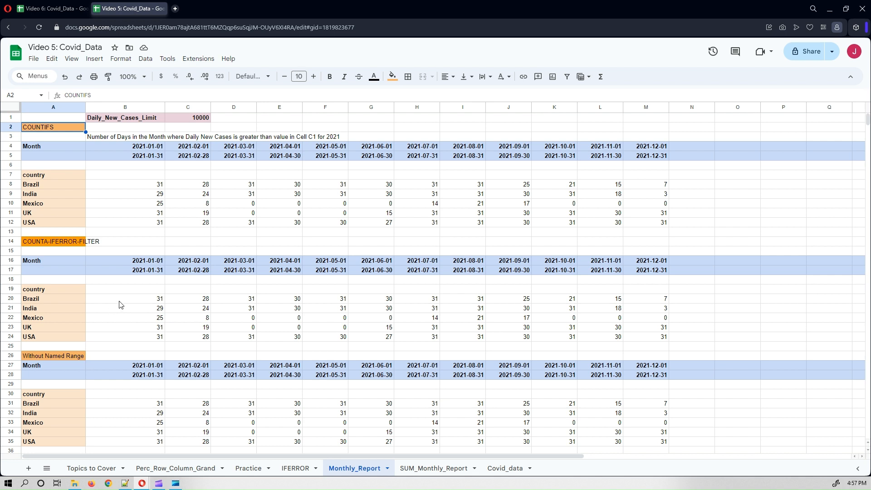
click(448, 474)
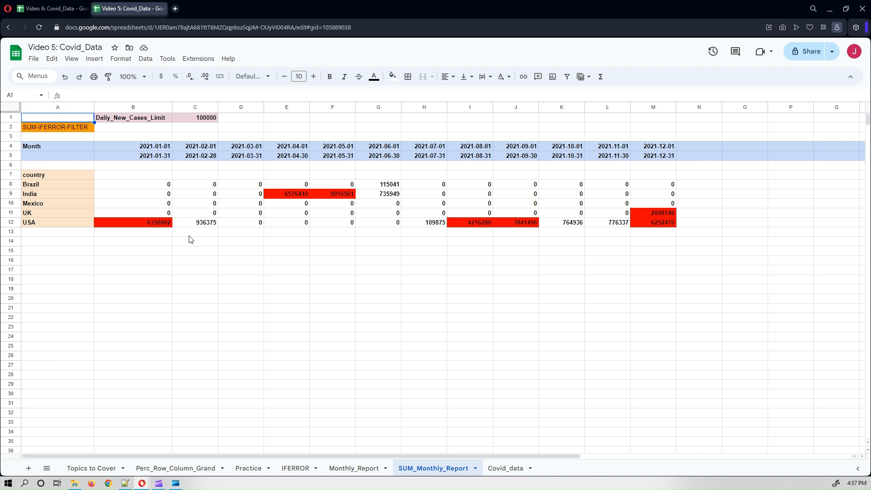
Switch to the Video 6 spreadsheet and review the Covid_data columns, including the Year_Month and Year formulas.
click(49, 9)
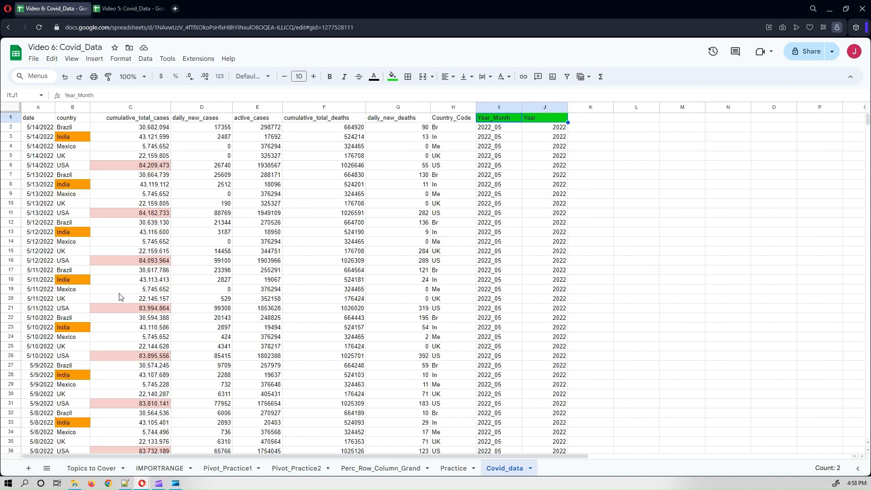
click(190, 302)
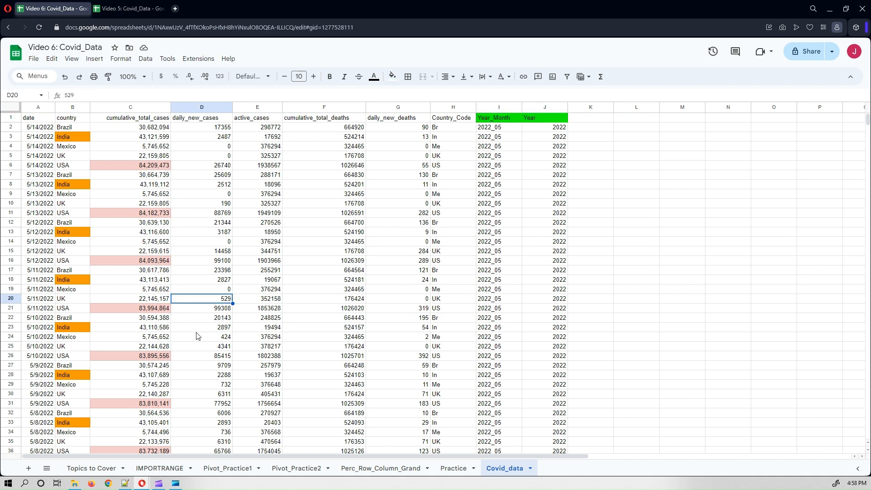
click(634, 293)
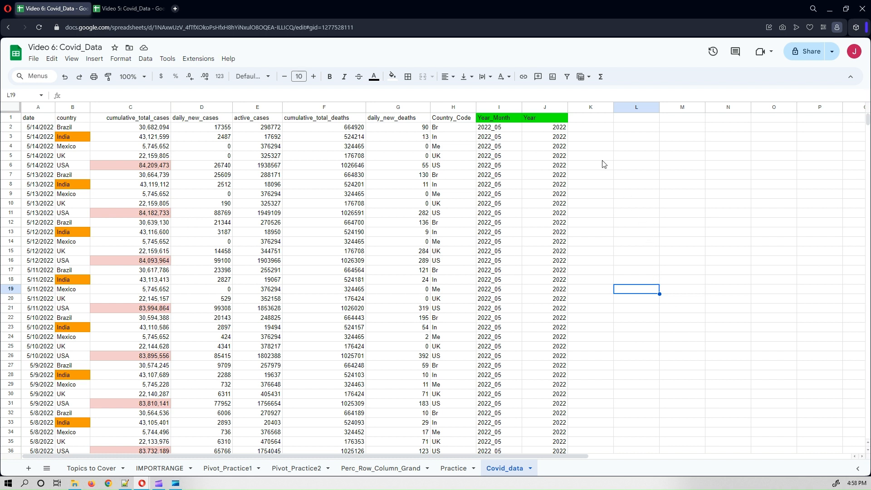
click(499, 129)
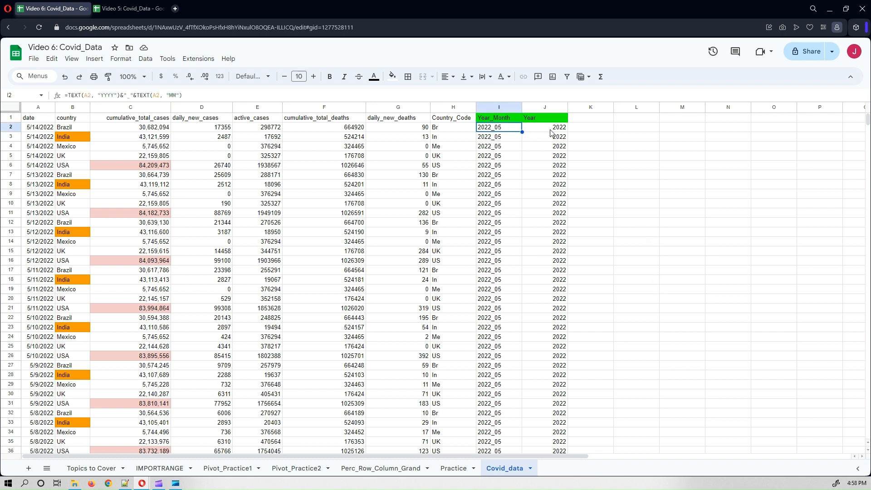
click(549, 129)
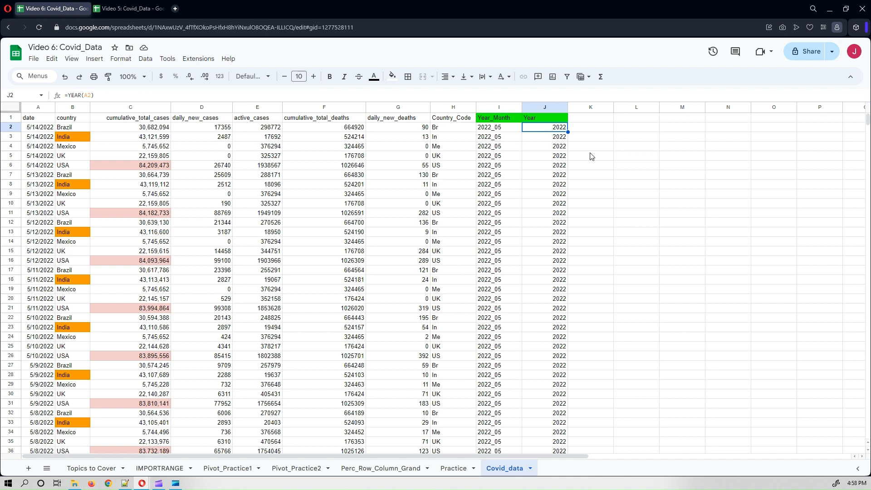
click(507, 129)
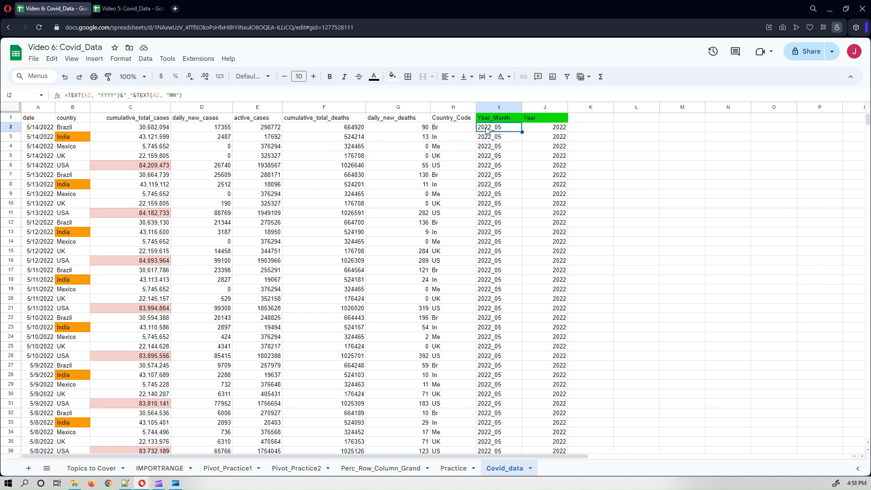
click(194, 93)
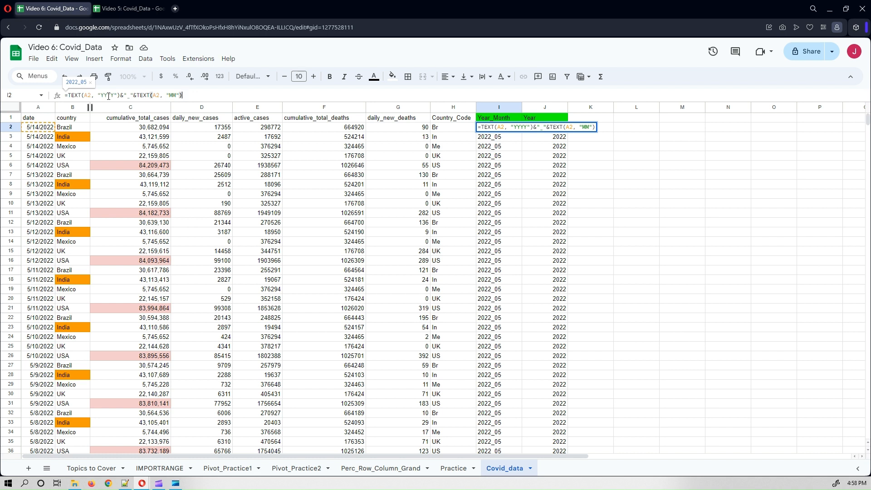
key(Escape)
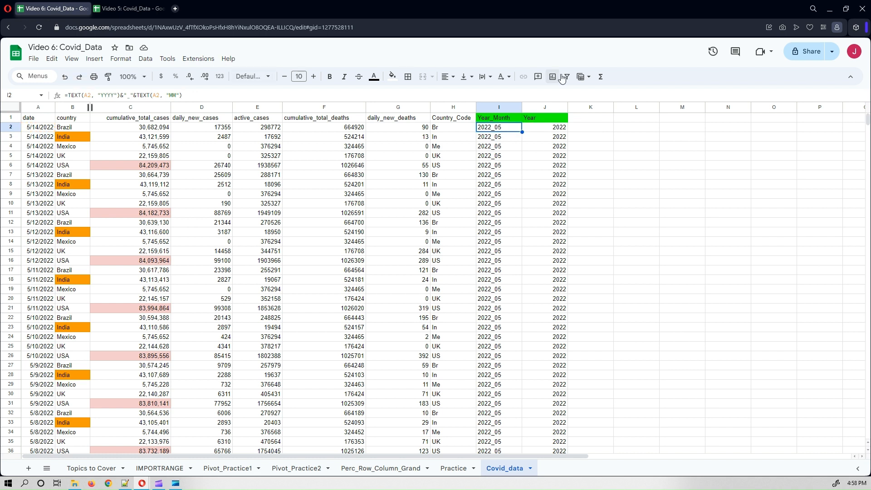
click(543, 130)
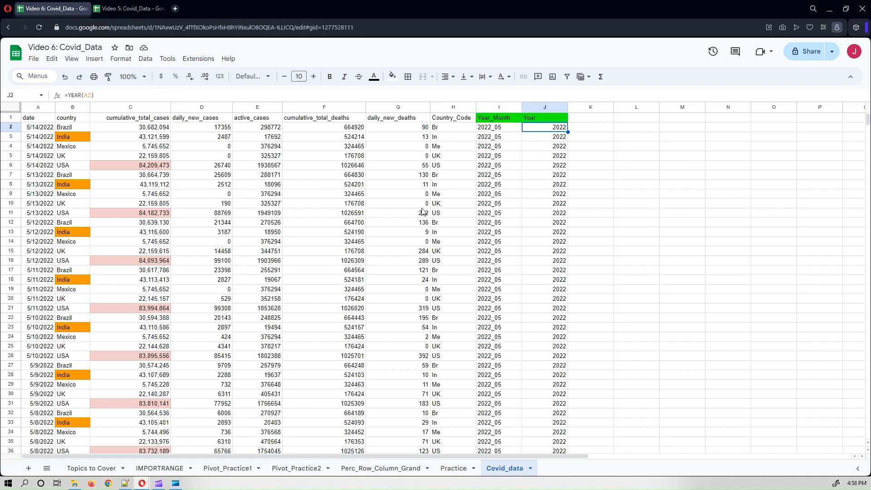
click(38, 130)
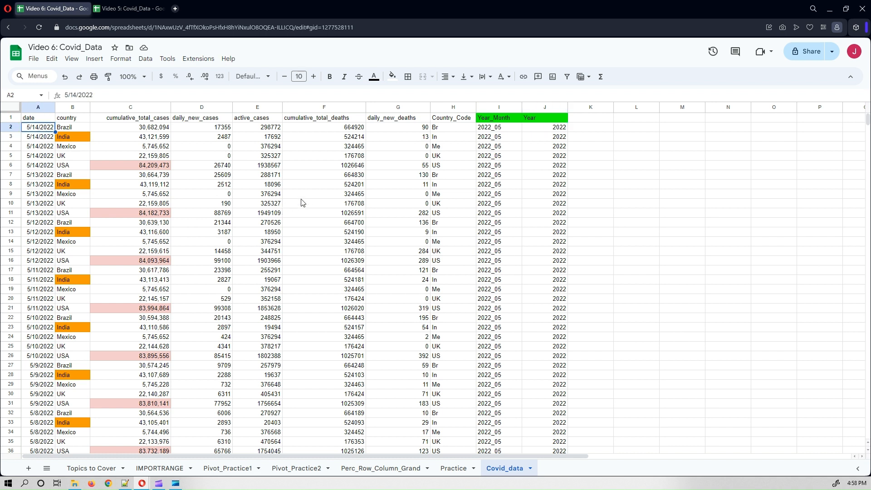
click(302, 203)
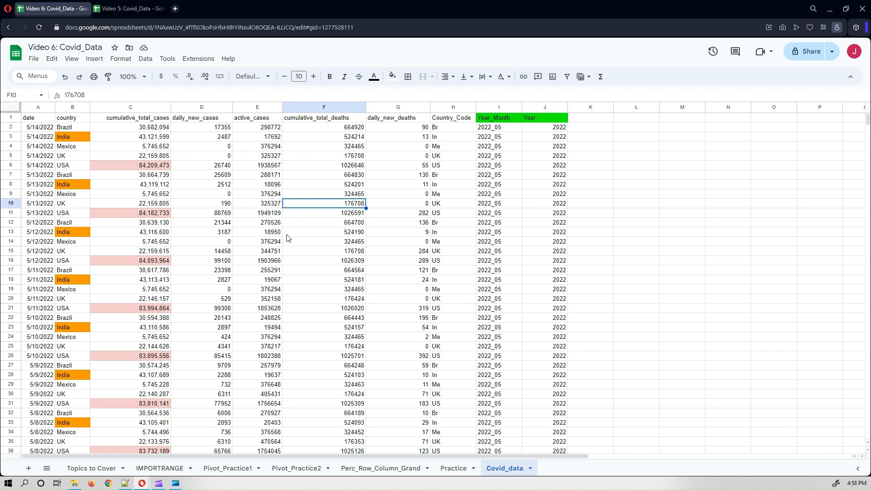
click(212, 129)
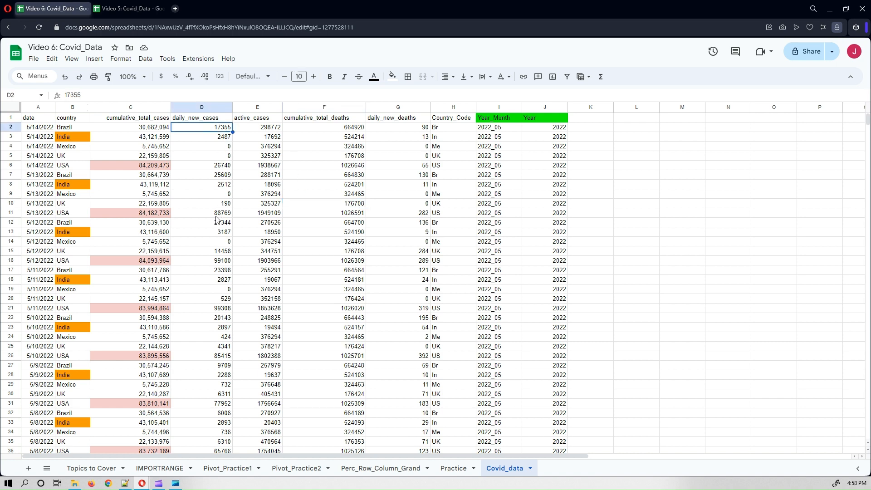
Select the entire Covid_data range and create a pivot table on a new sheet.
key(ctrl+a)
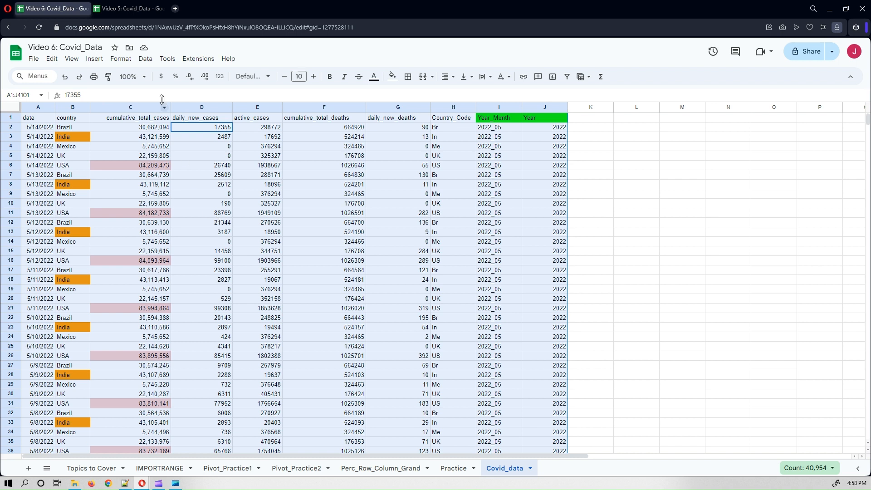
click(94, 59)
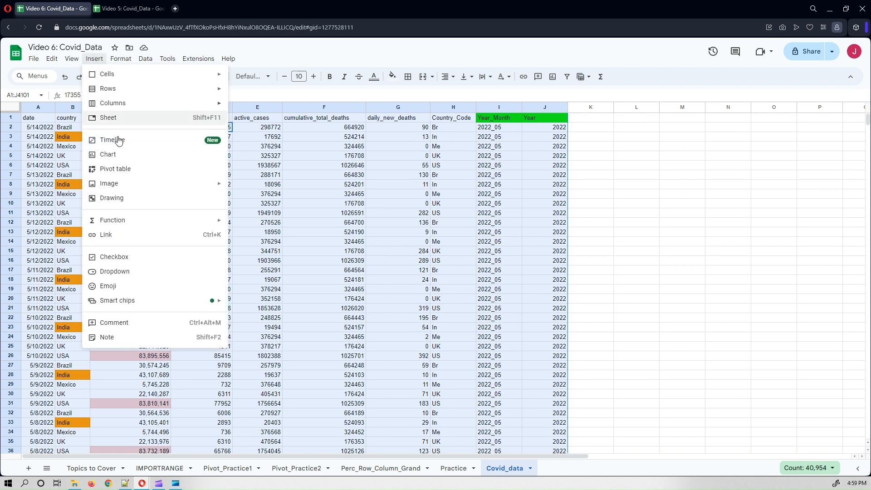
click(118, 171)
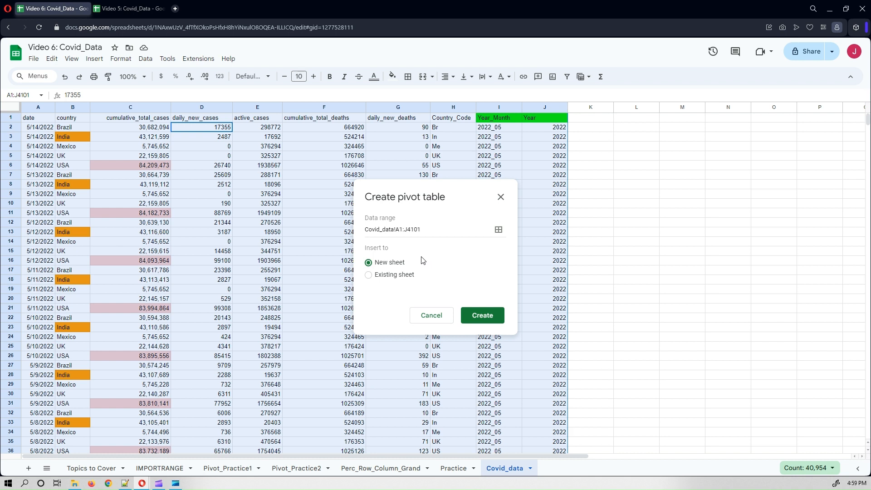
click(476, 317)
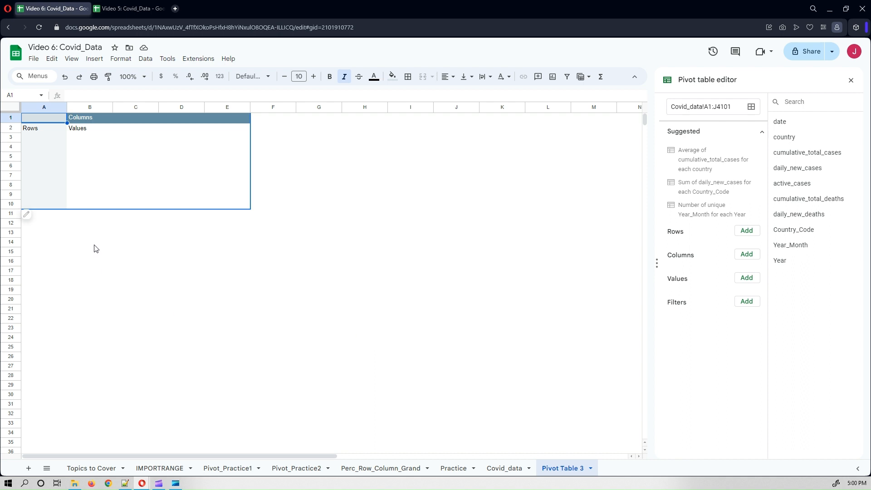
Add country as the pivot table's rows and Year_Month as its columns.
click(127, 8)
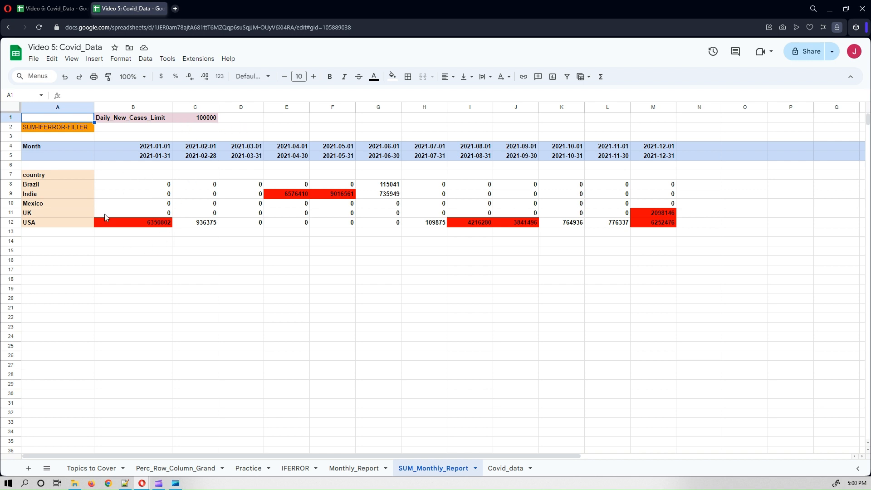
click(59, 9)
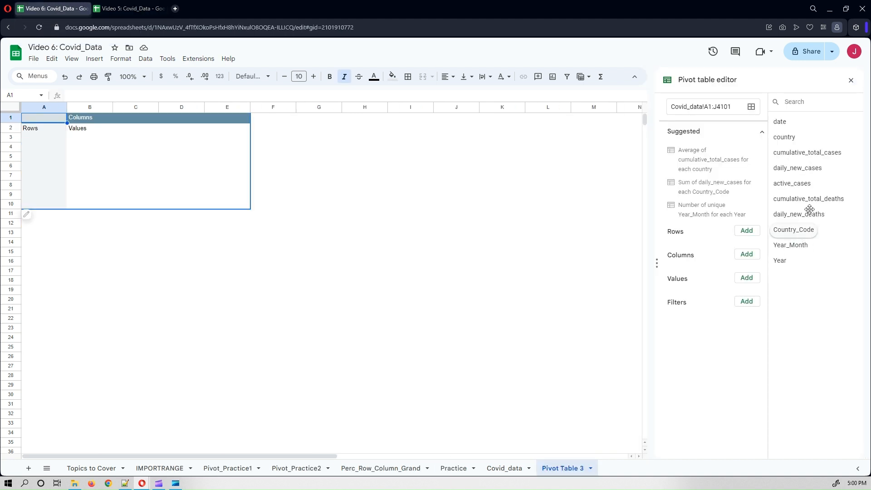
drag(788, 137, 680, 249)
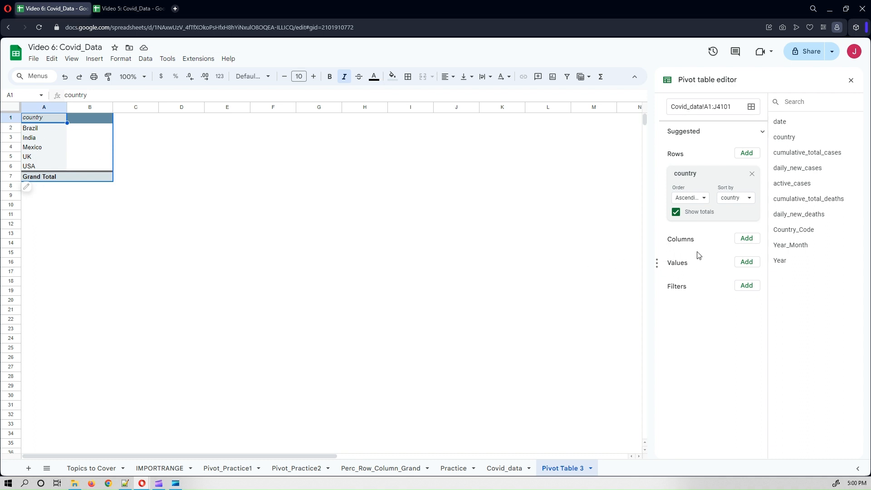
drag(792, 245, 690, 251)
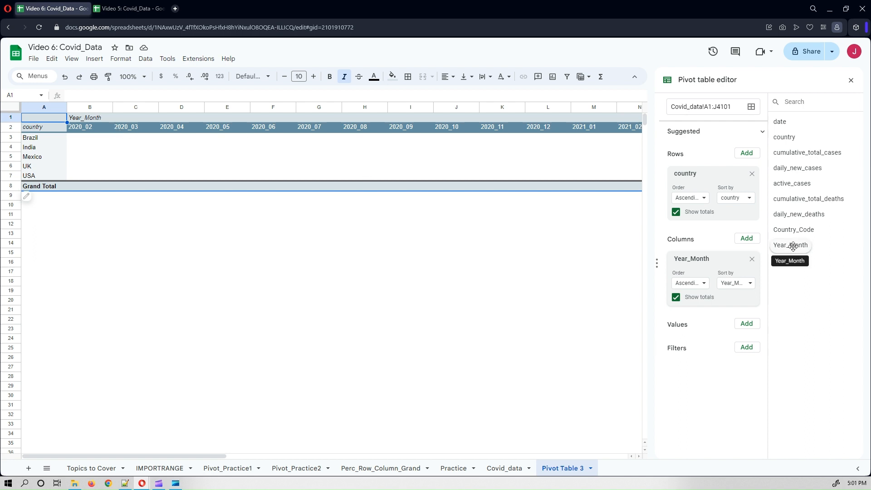
Add Year_Month as a pivot table filter.
drag(793, 246, 687, 379)
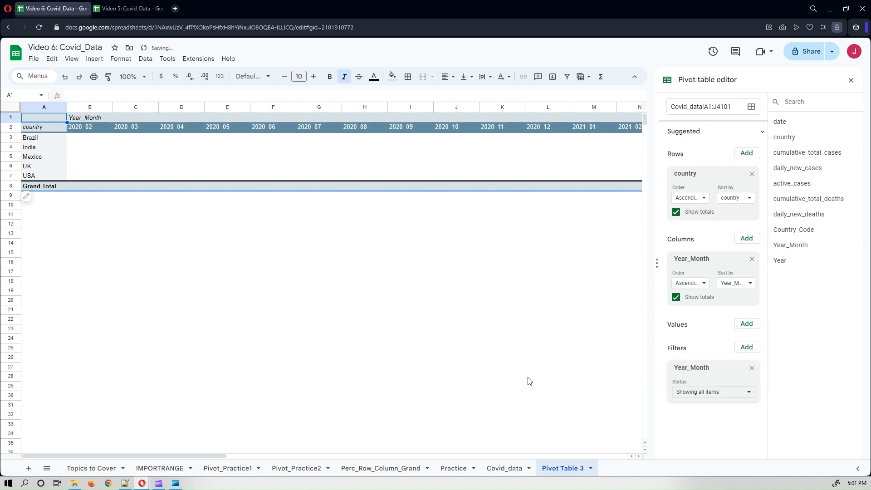
click(122, 10)
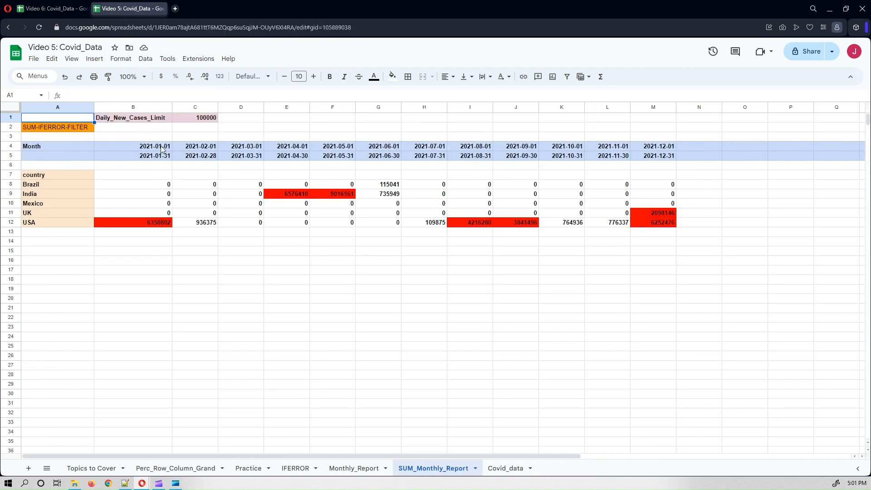
click(59, 11)
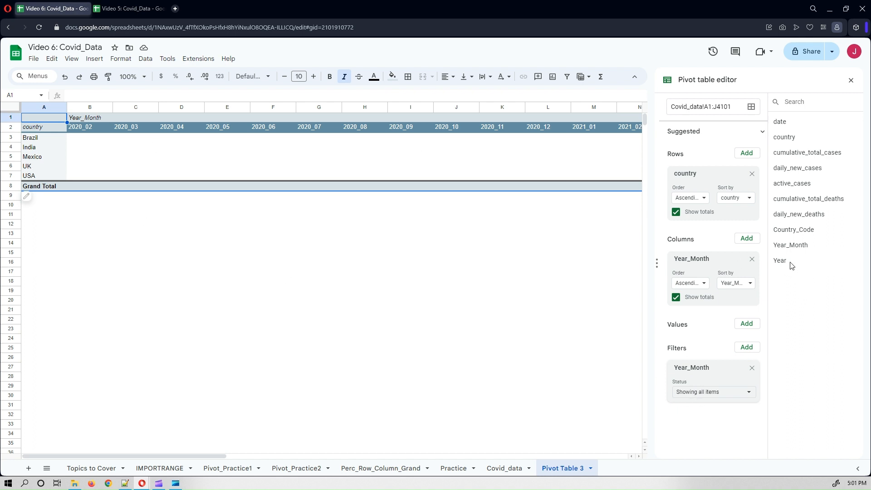
Add Year as a pivot filter showing only 2021, and remove the Year_Month filter.
drag(780, 260, 680, 443)
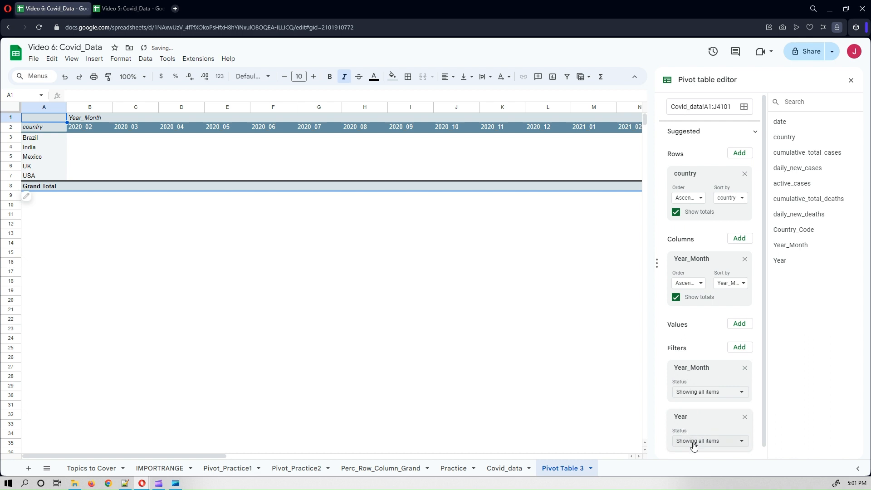
click(693, 444)
click(714, 348)
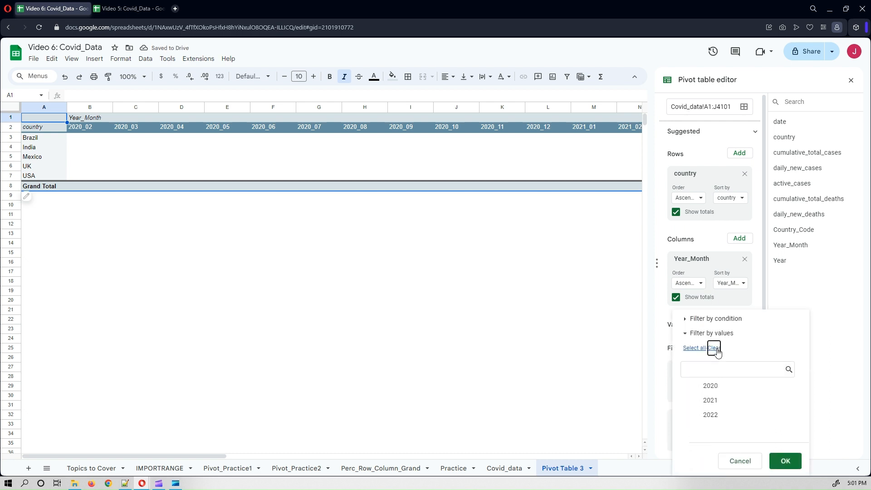
click(710, 400)
click(781, 461)
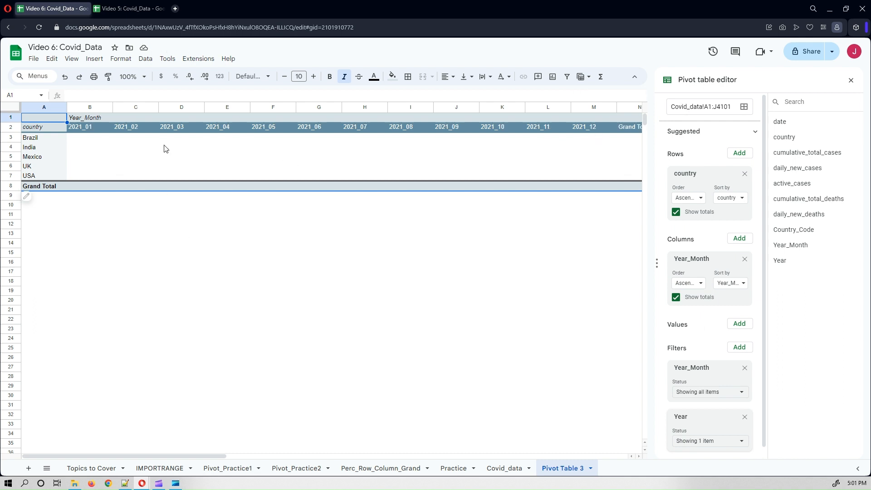
click(744, 369)
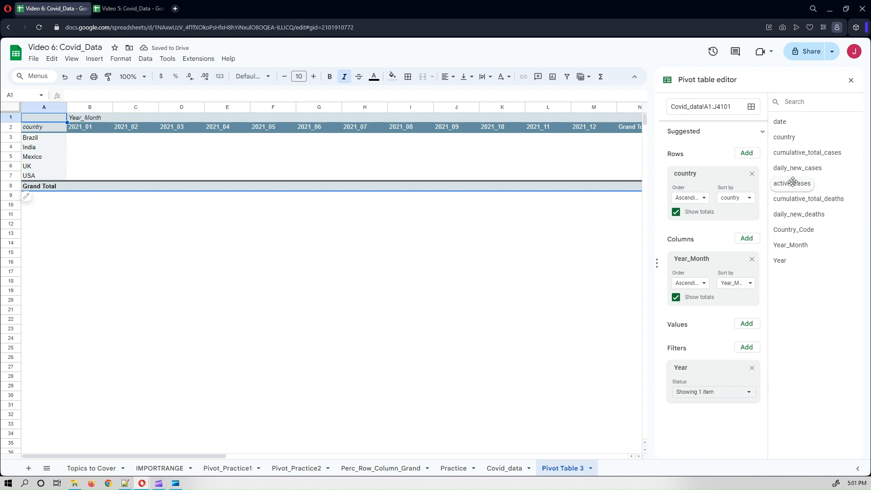
Add daily_new_cases as the pivot table's values, summarised by SUM.
drag(791, 171, 685, 348)
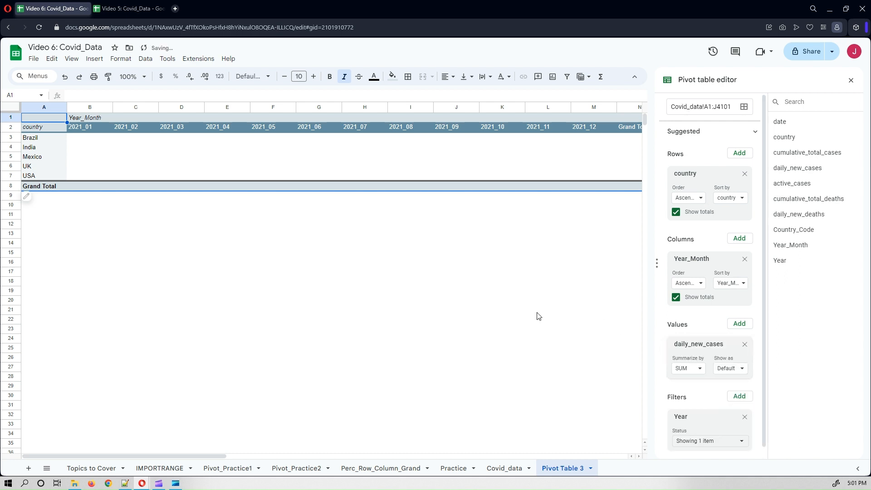
click(698, 370)
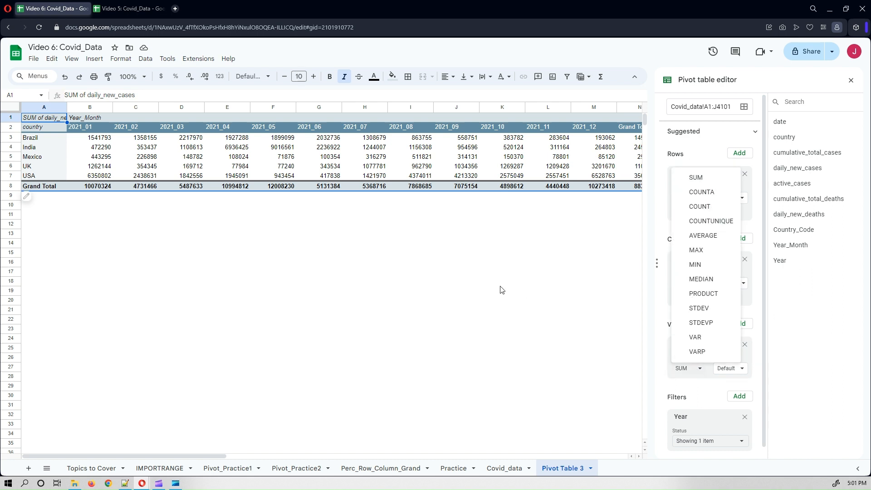
click(482, 274)
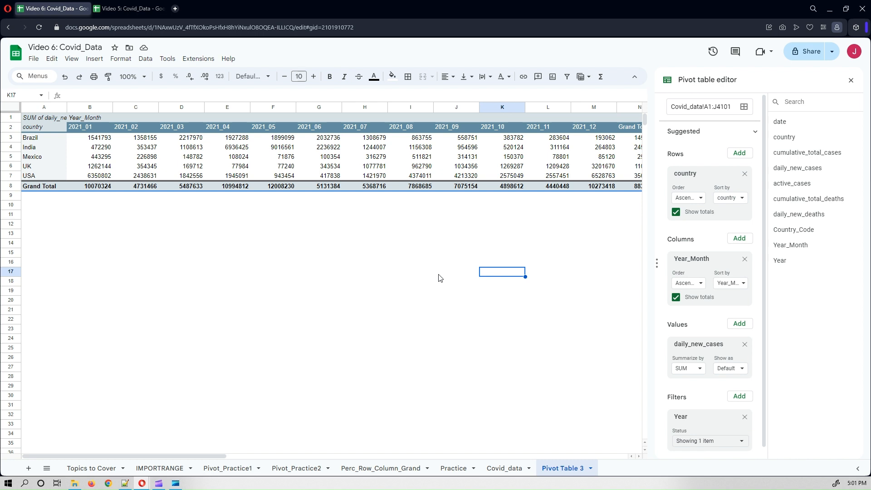
Open the other spreadsheet's SUM_Monthly_Report and set the Daily_New_Cases_Limit to 0.
click(114, 245)
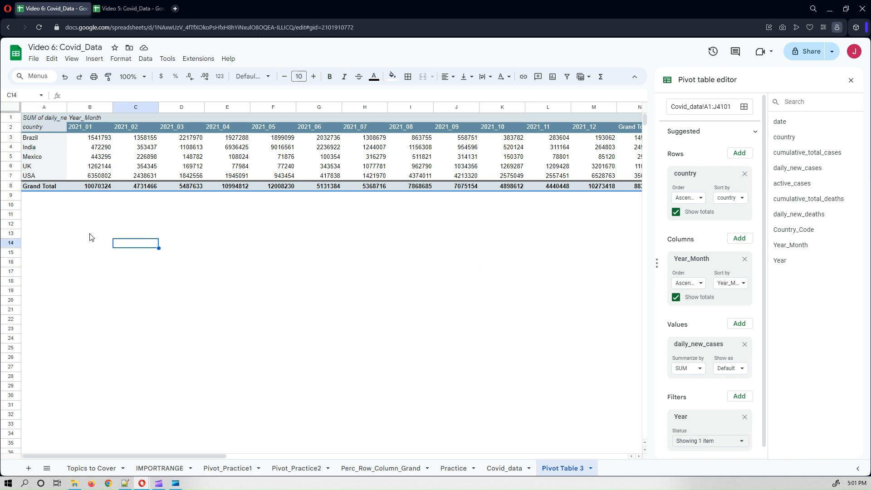
click(127, 7)
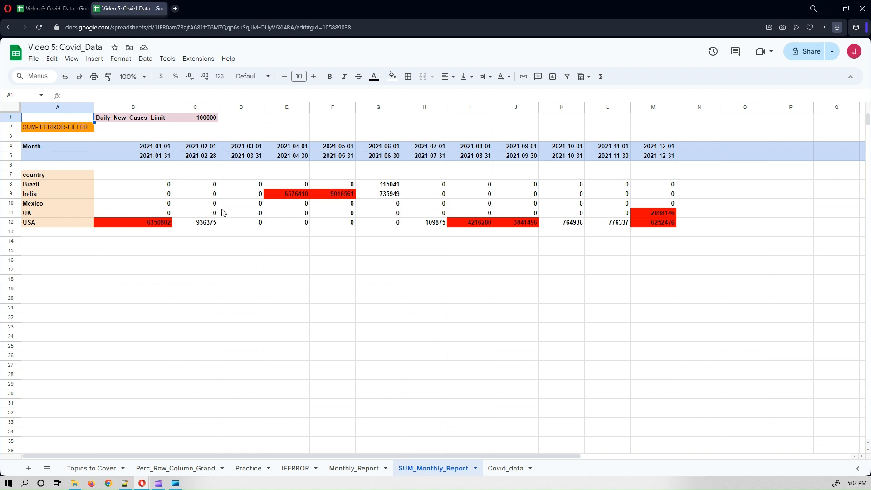
click(143, 188)
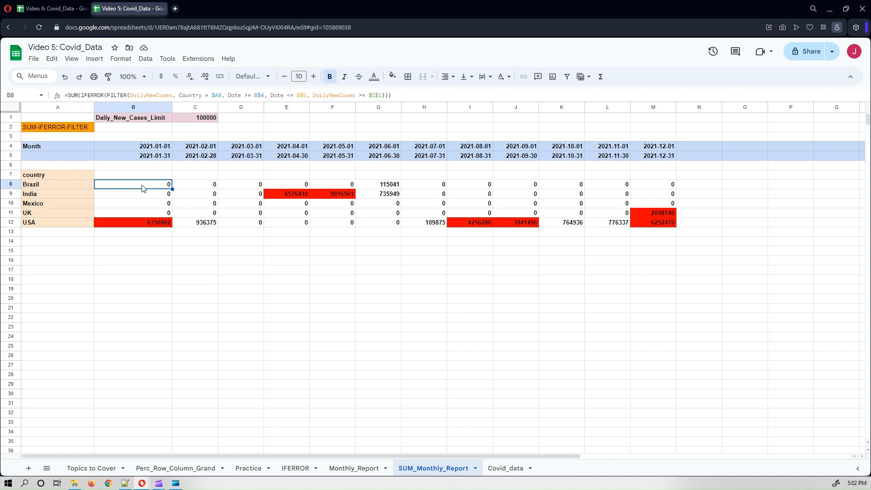
click(196, 120)
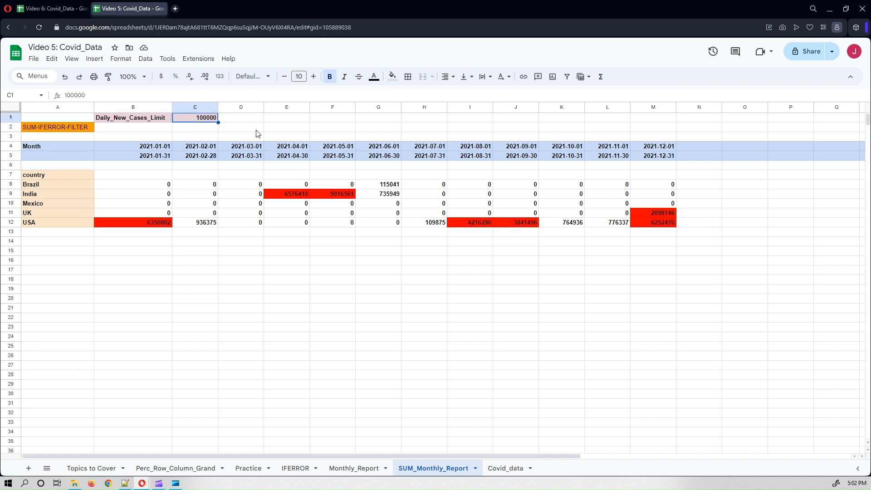
text(0)
key(Return)
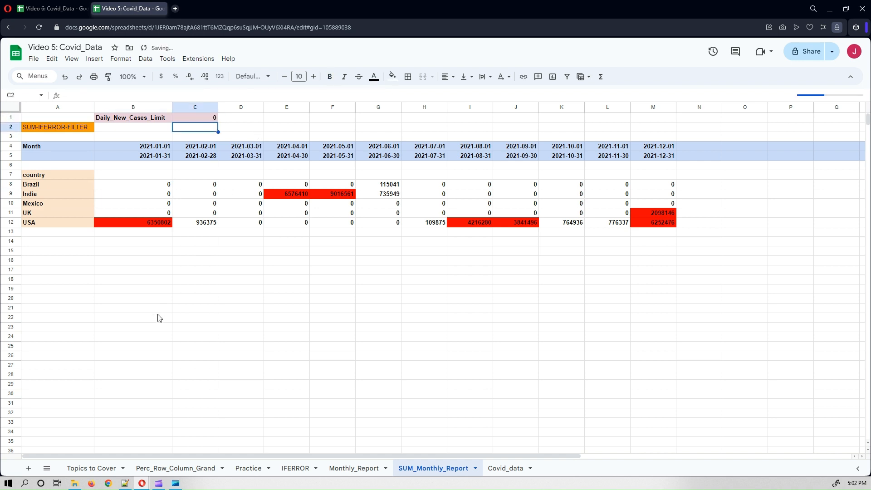
Compare the pivot table's monthly totals with the SUM_Monthly_Report in the other spreadsheet.
click(160, 313)
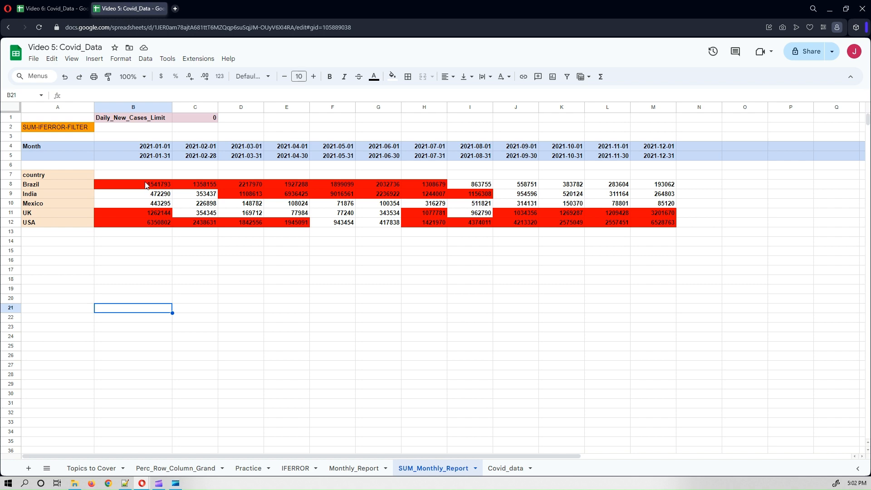
click(43, 10)
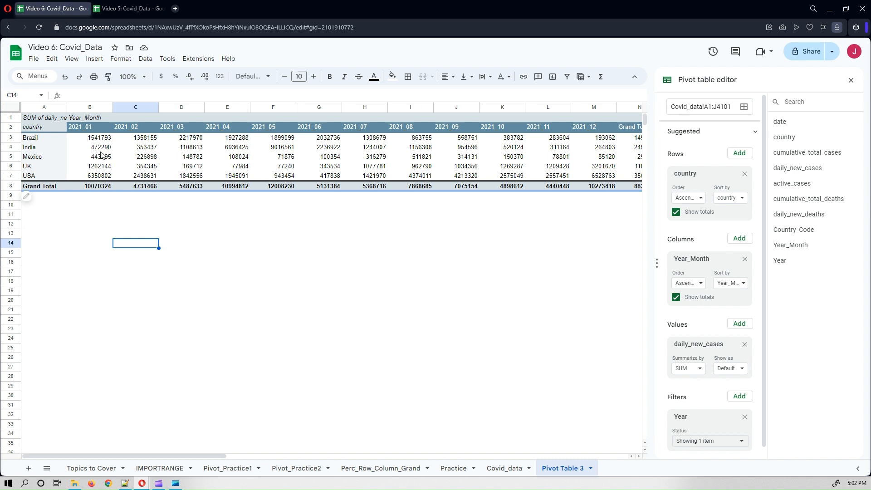
key(ctrl+Tab)
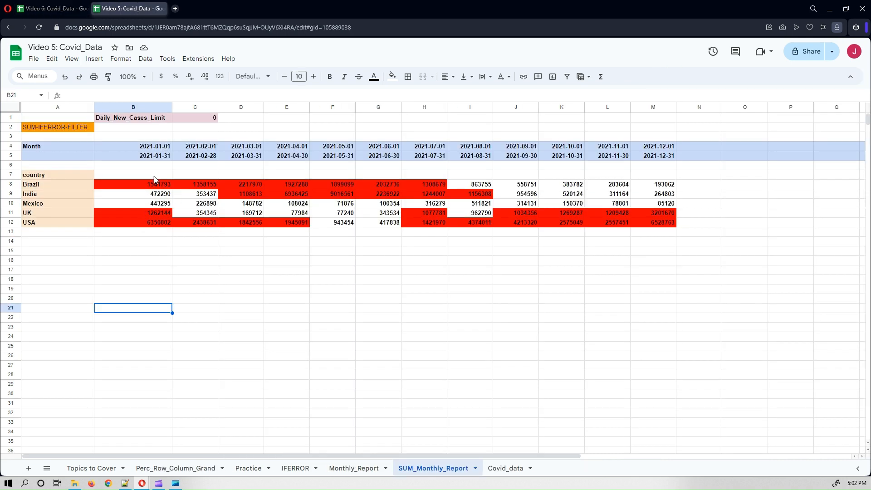
click(36, 6)
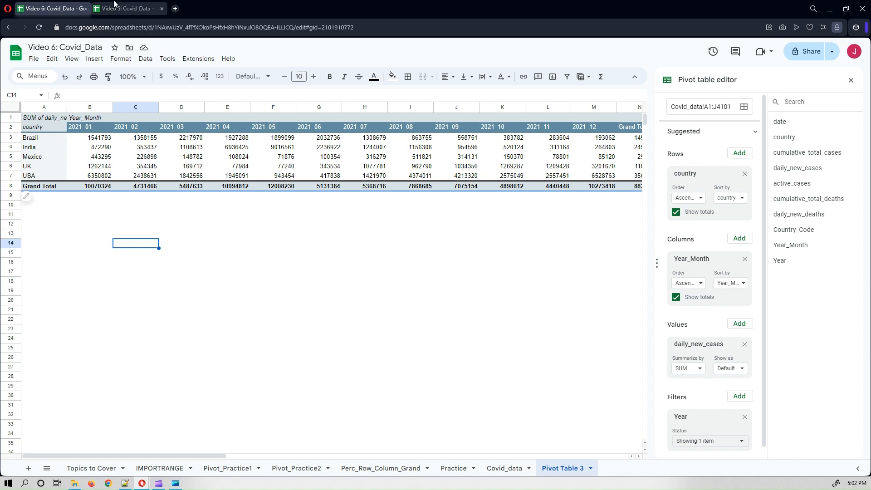
click(114, 6)
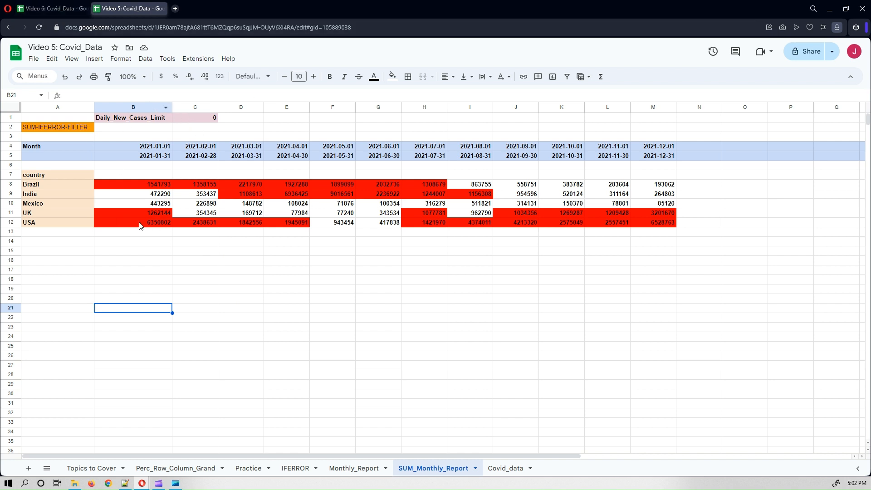
Set the Daily_New_Cases_Limit in the SUM_Monthly_Report to 1000000.
click(191, 119)
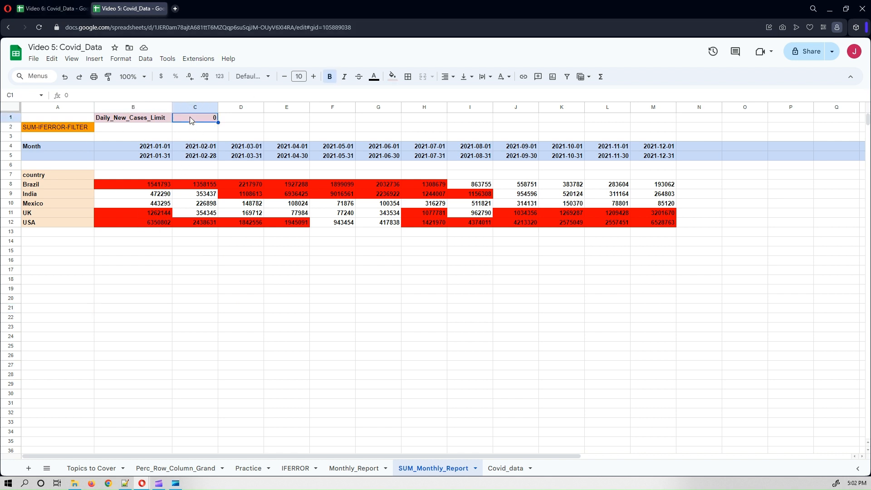
text(1000000)
key(Return)
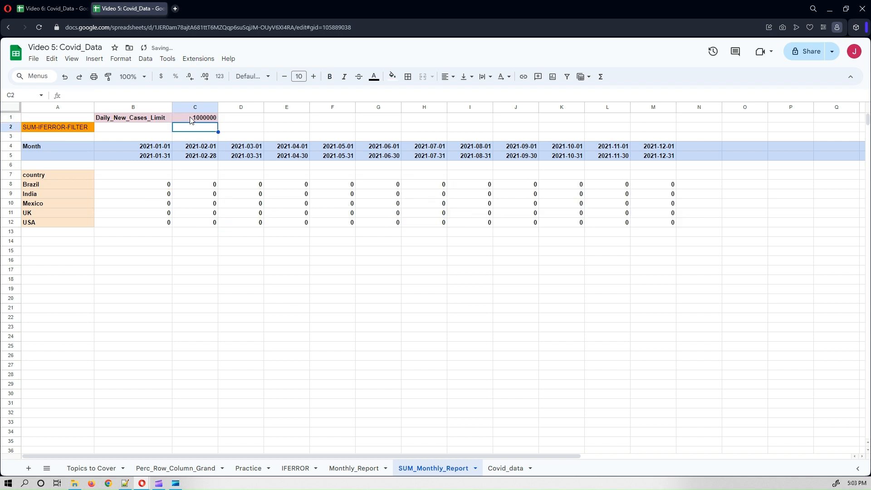
Set the Daily_New_Cases_Limit in the SUM_Monthly_Report to 100000.
click(193, 122)
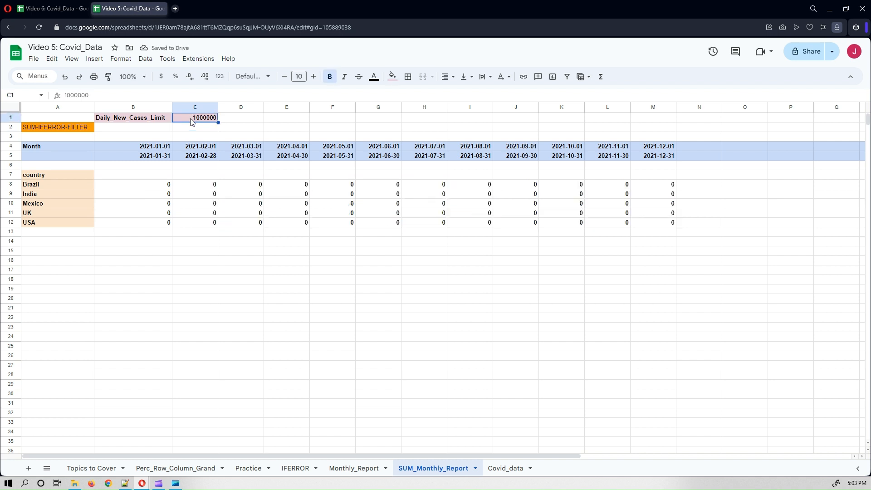
text(100000)
key(Return)
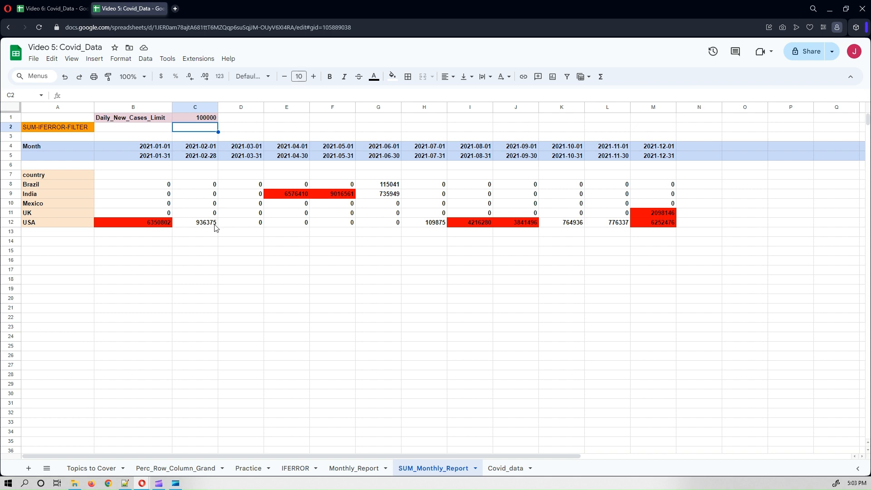
click(59, 5)
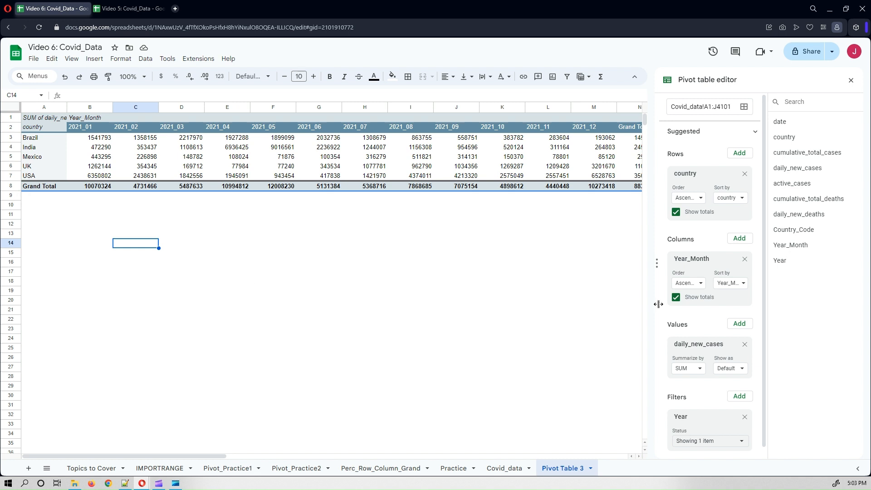
scroll(701, 381, down, 1)
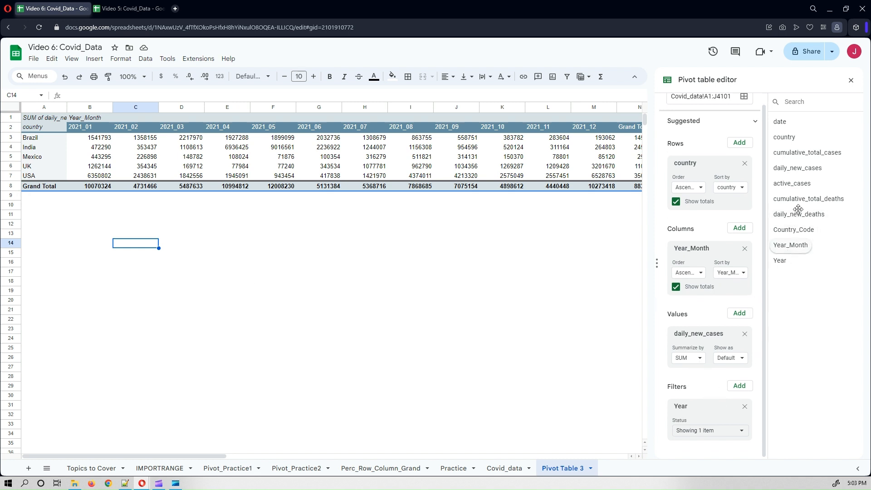
drag(800, 168, 709, 455)
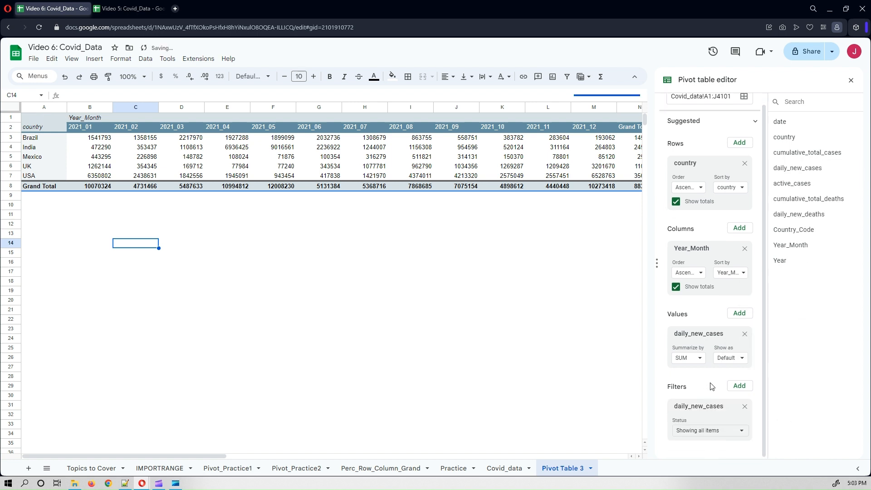
click(66, 81)
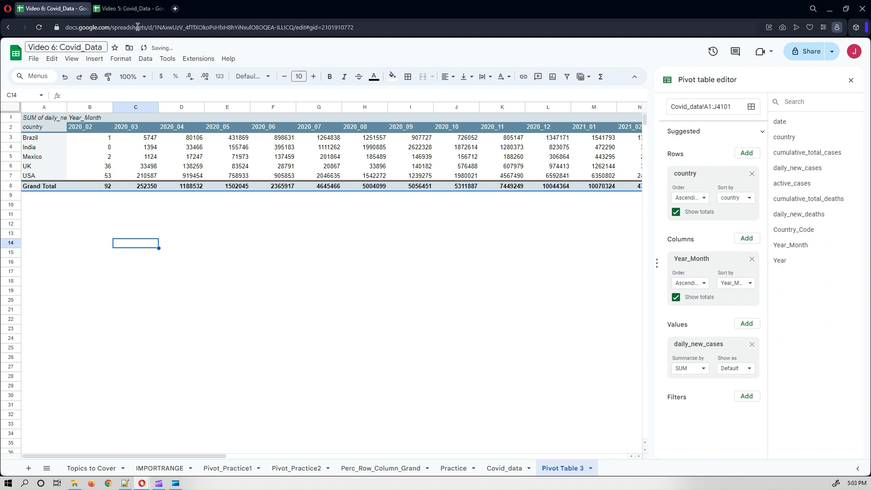
click(64, 80)
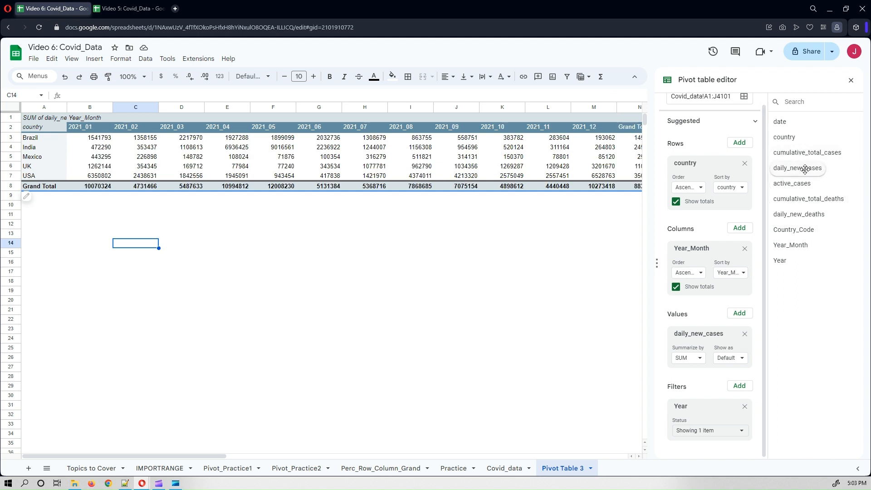
Add daily_new_cases as a pivot filter with the condition greater than or equal to 100000.
drag(805, 169, 699, 470)
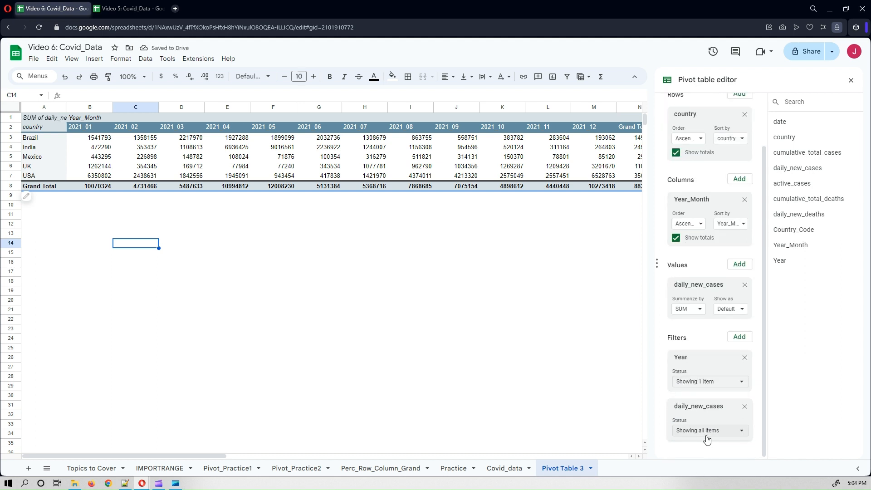
click(707, 440)
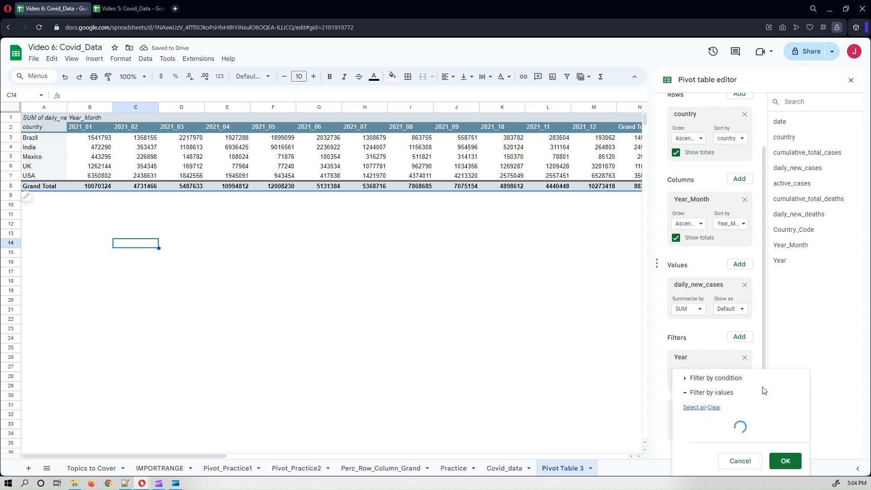
click(719, 320)
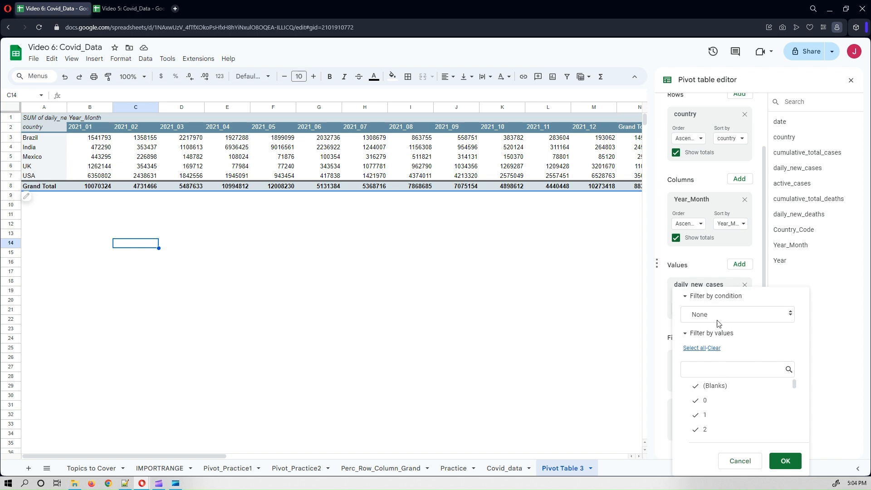
click(716, 314)
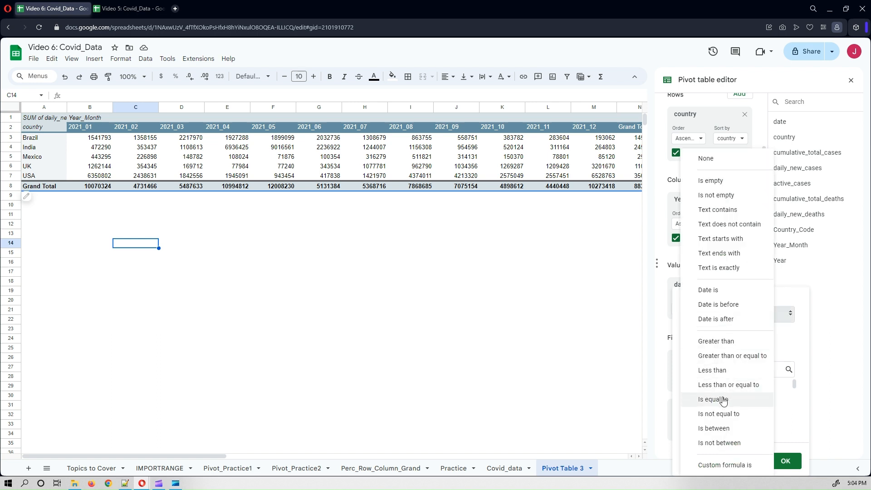
click(729, 352)
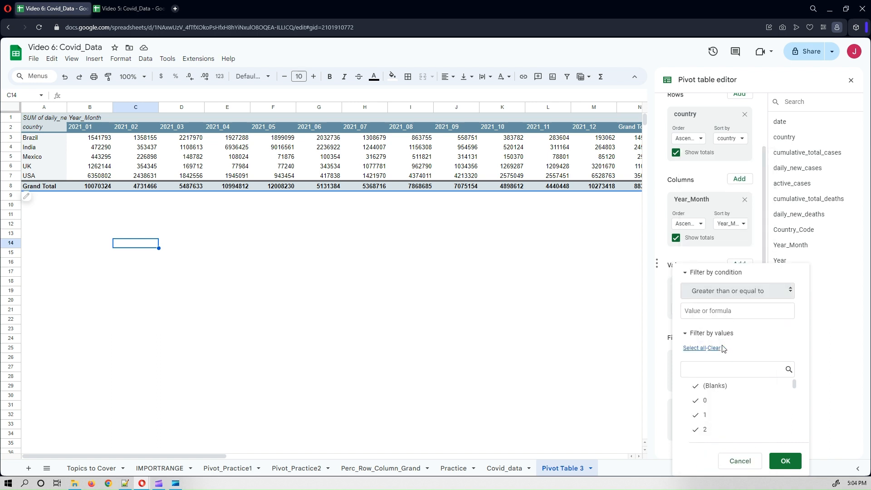
click(699, 311)
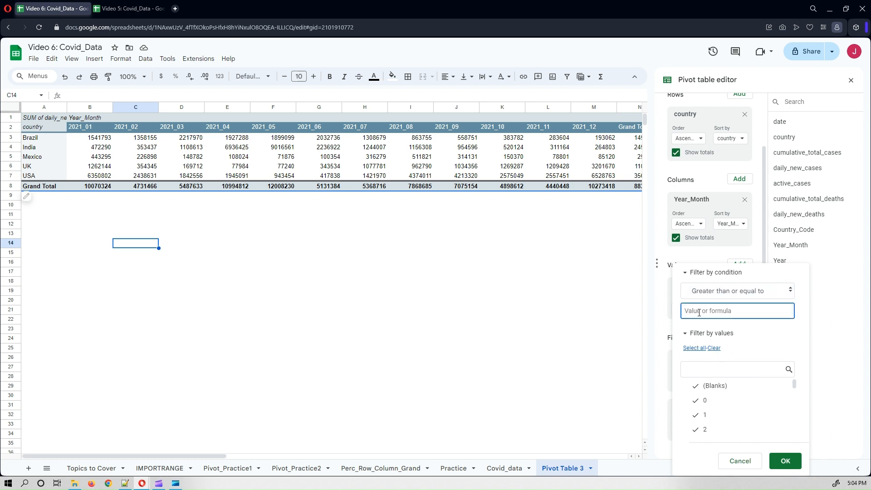
text(100000)
click(785, 461)
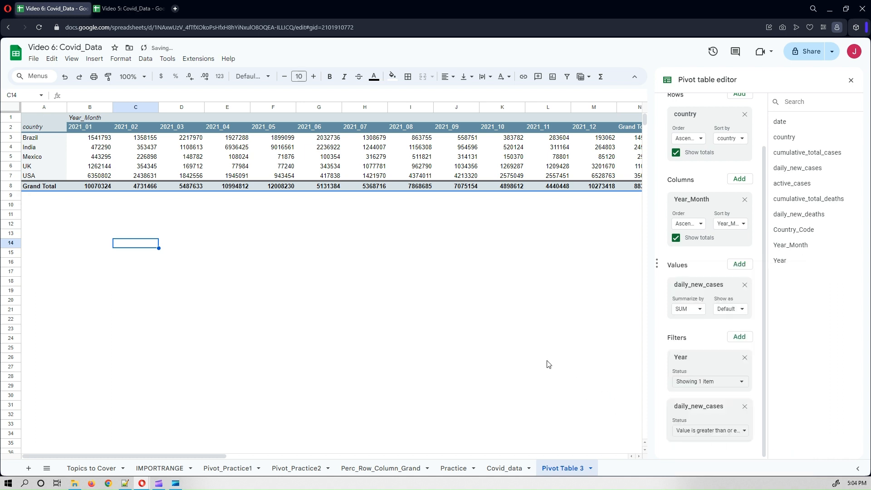
Compare the filtered pivot table with the SUM_Monthly_Report in the other spreadsheet.
click(287, 293)
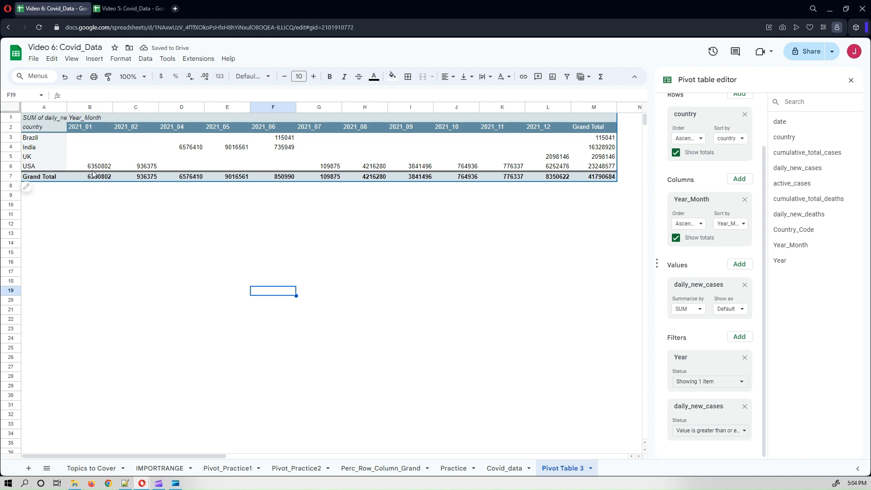
click(109, 9)
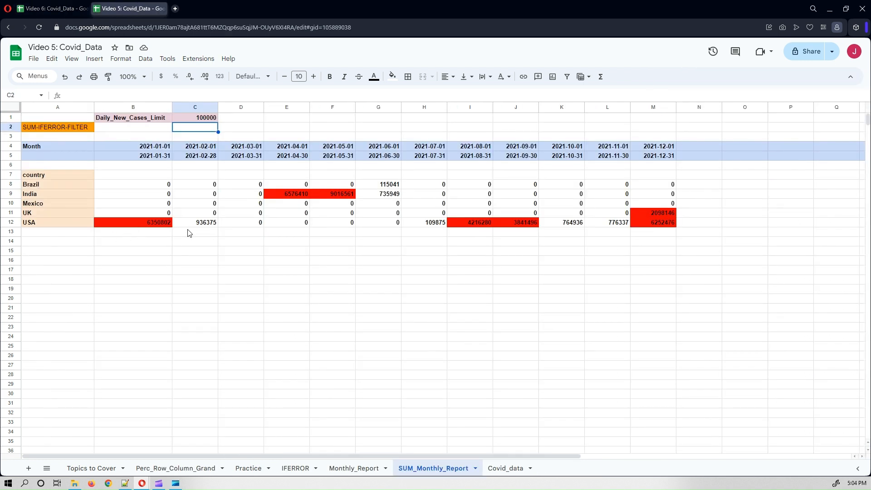
click(41, 10)
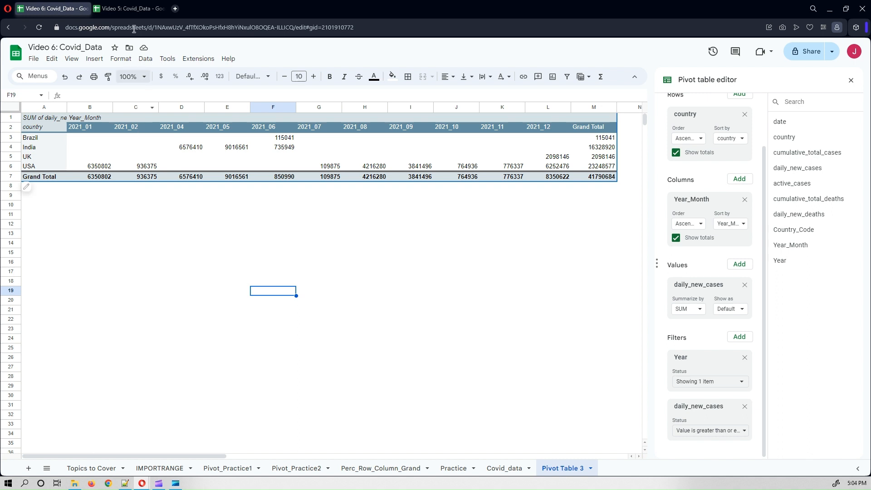
click(133, 8)
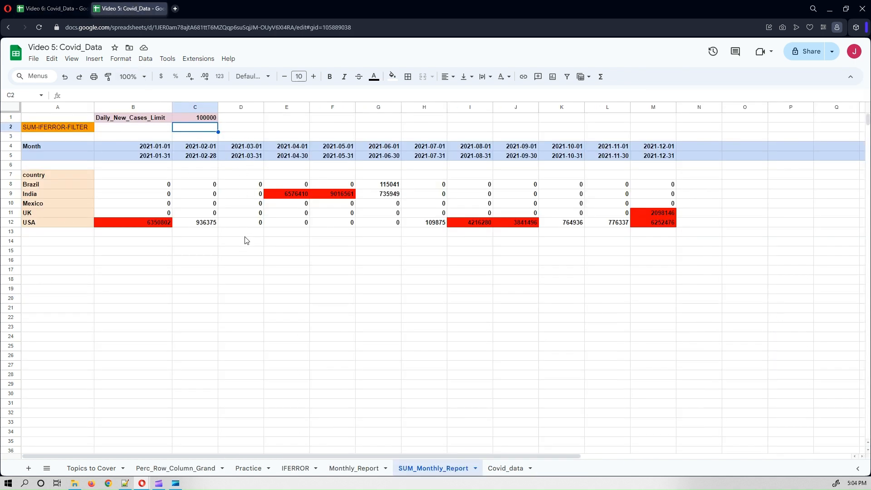
click(64, 8)
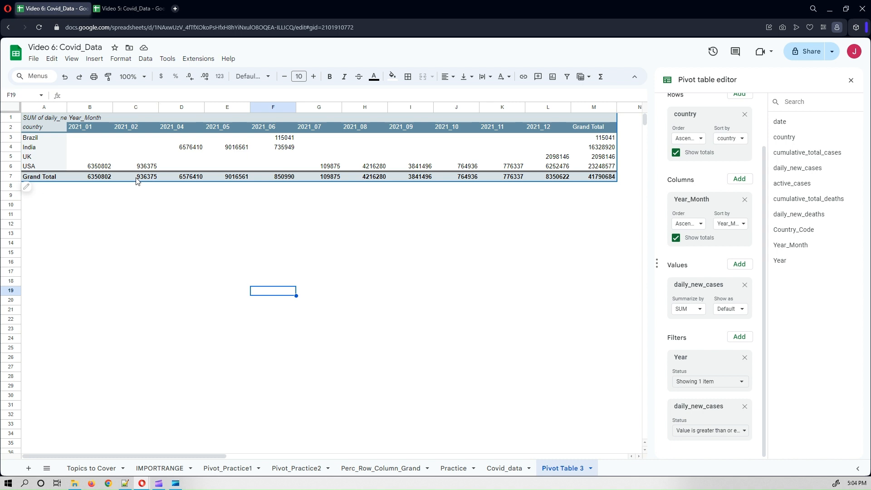
click(117, 8)
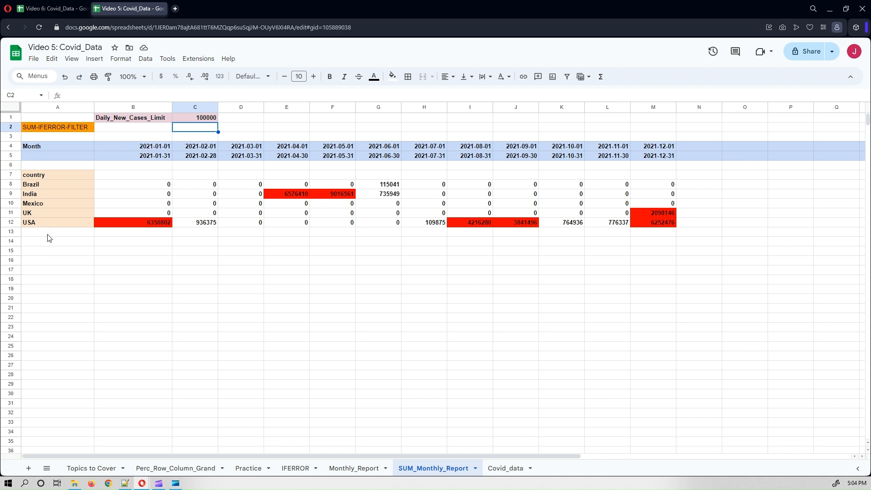
Examine the SUM-IFERROR-FILTER formula in the SUM_Monthly_Report's first data cell.
click(115, 187)
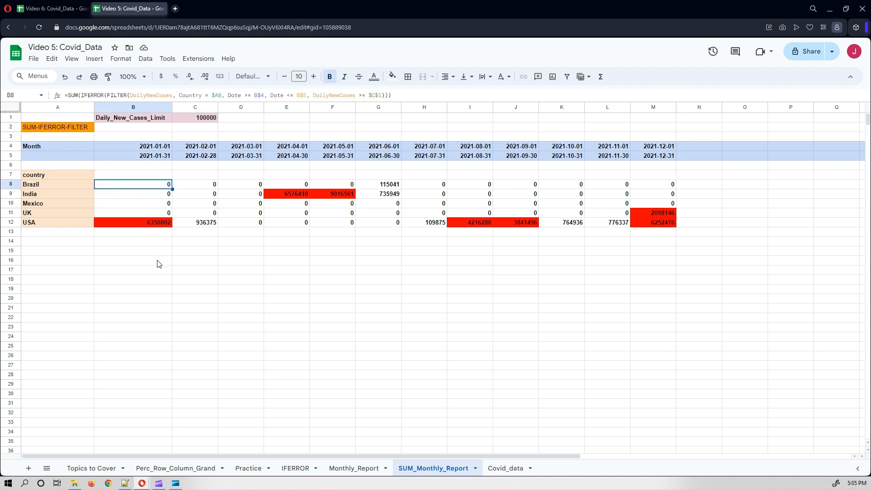
click(227, 281)
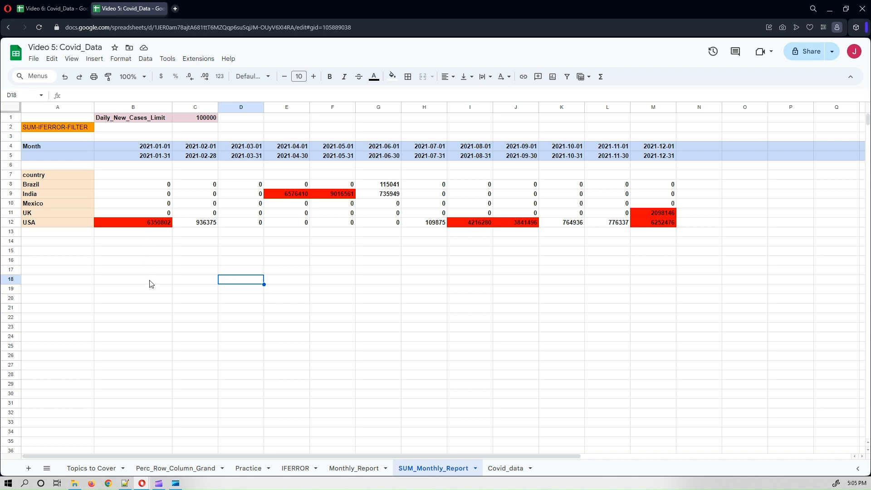
Change the daily_new_cases pivot filter condition value to 10000.
click(50, 9)
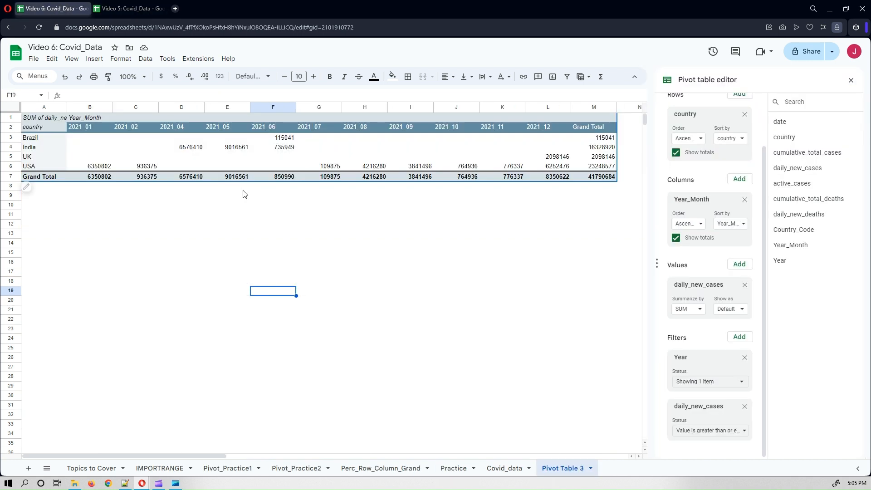
click(265, 246)
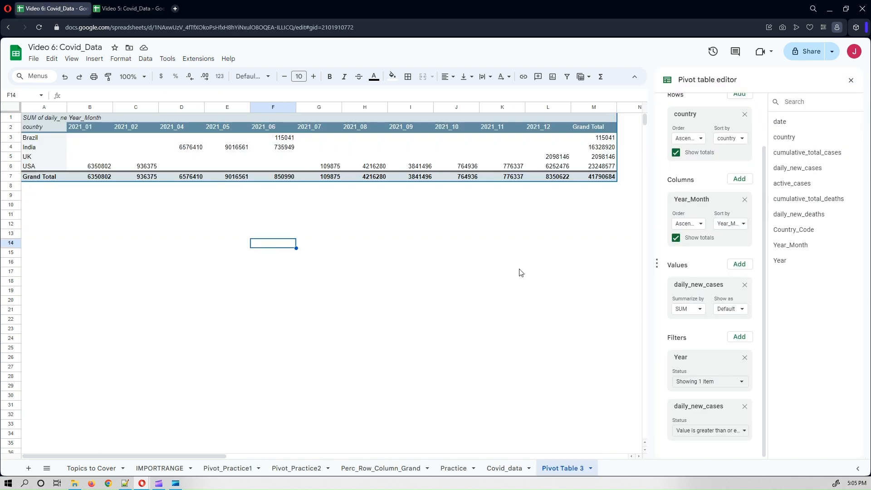
click(699, 430)
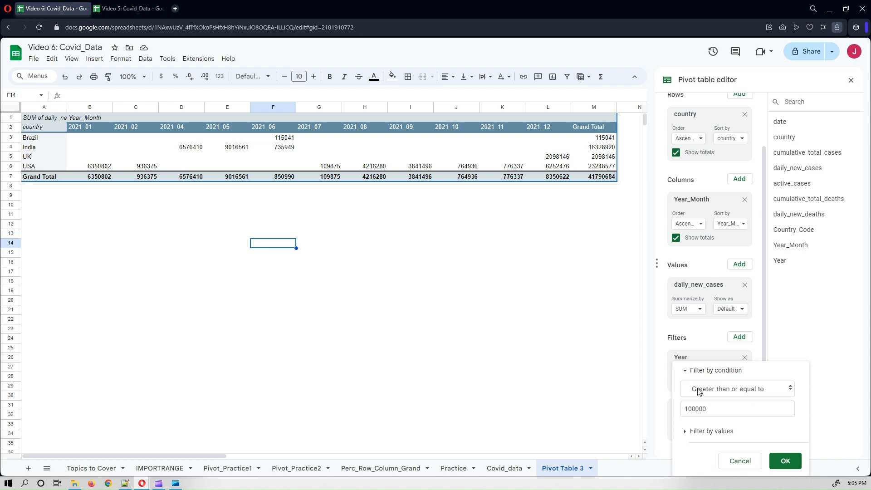
click(711, 409)
key(BackSpace)
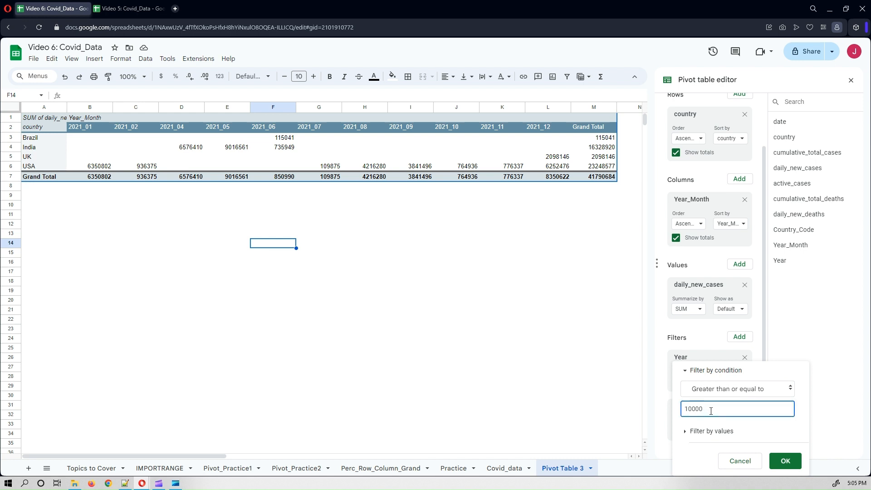
click(784, 460)
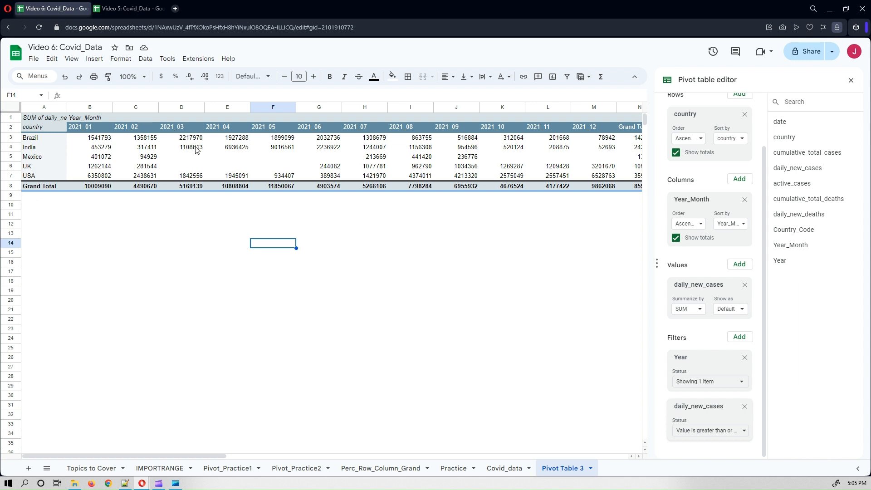
Create a conditional formatting rule on the pivot values B3:M7 for cells greater than or equal to 500000.
click(203, 244)
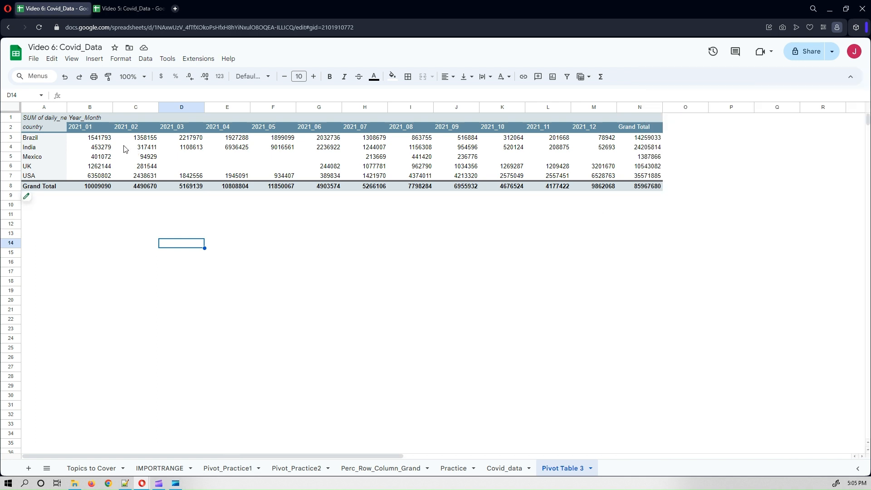
drag(97, 139, 599, 180)
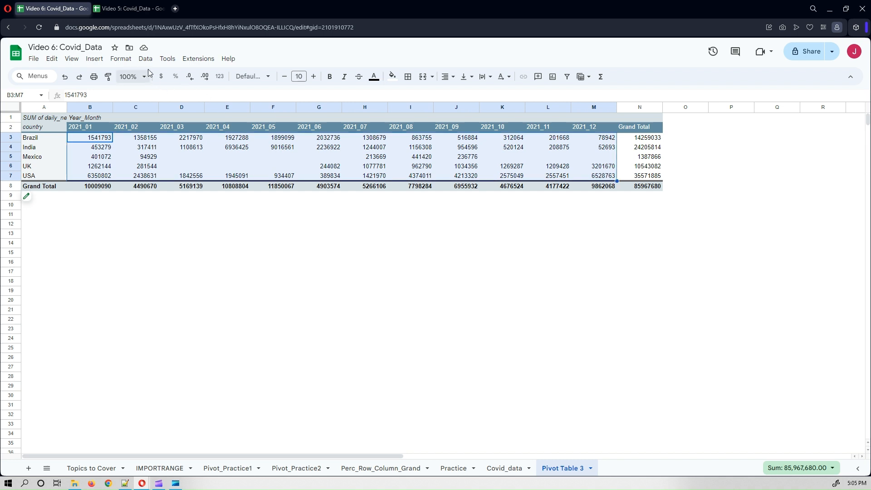
click(393, 76)
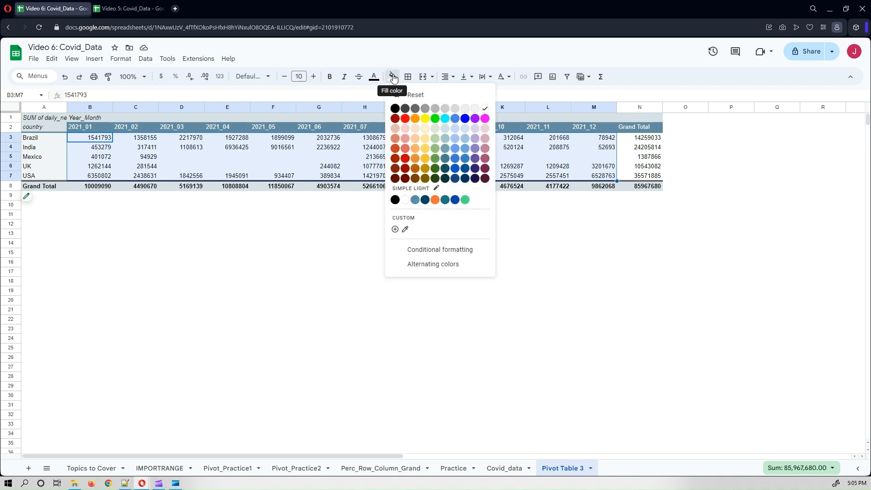
click(433, 251)
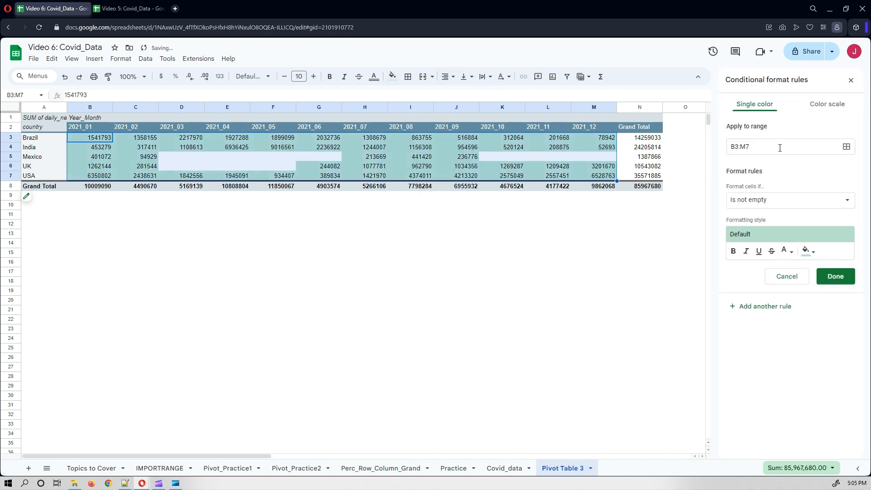
click(778, 201)
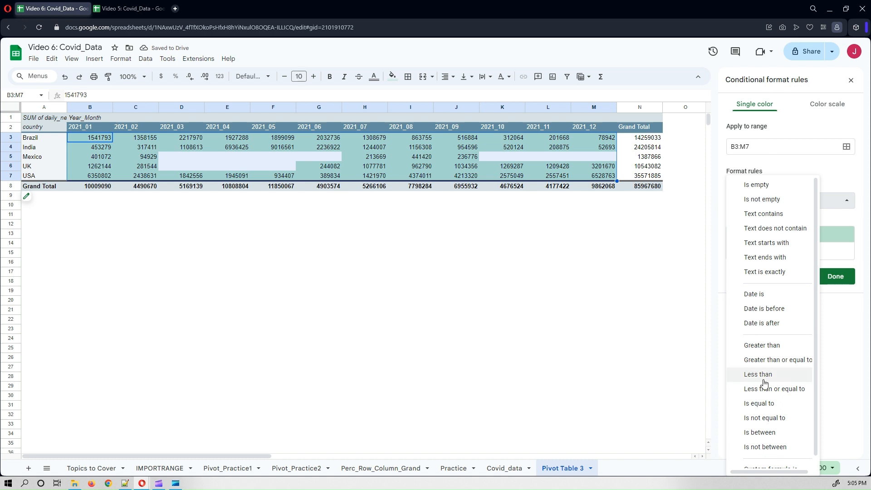
click(773, 361)
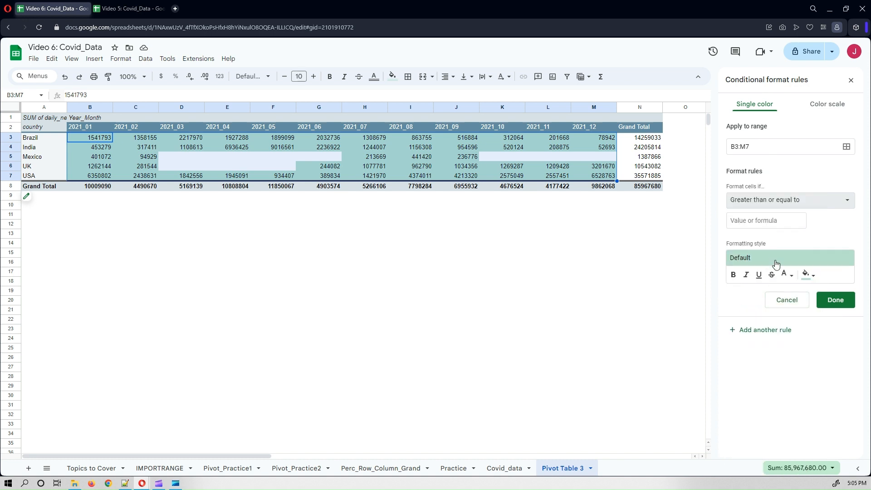
click(767, 222)
text(10000)
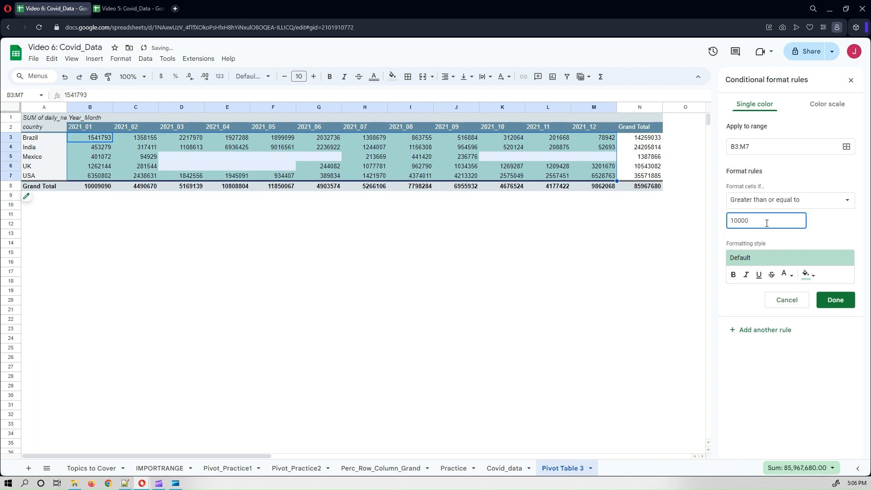
key(BackSpace)
key(BackSpace)
key(BackSpace)
key(BackSpace)
text(5000)
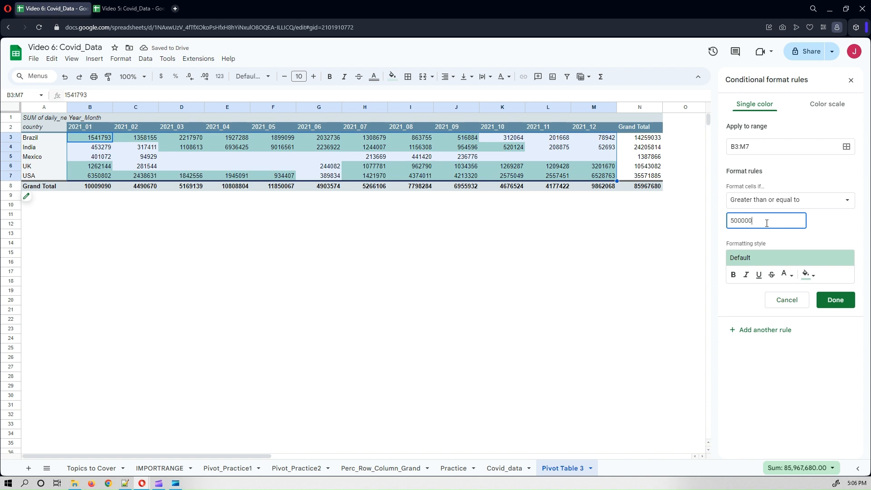
Give the conditional formatting rule a red fill and save it.
click(808, 275)
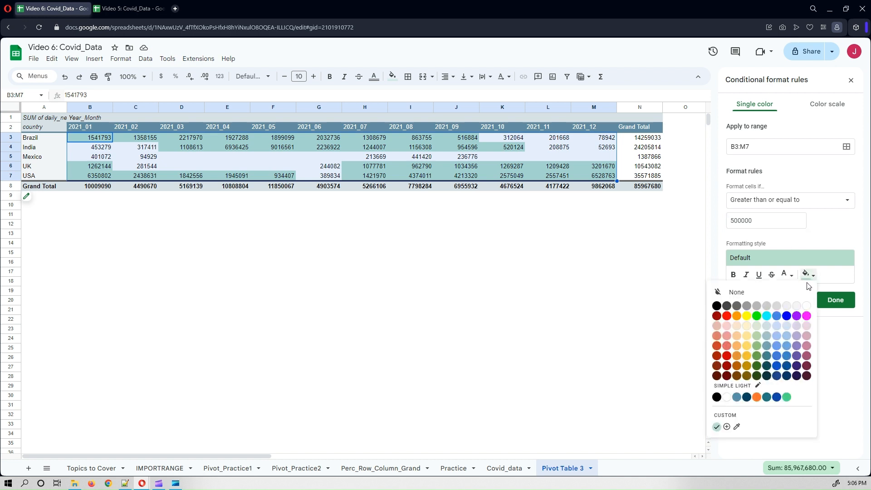
click(726, 315)
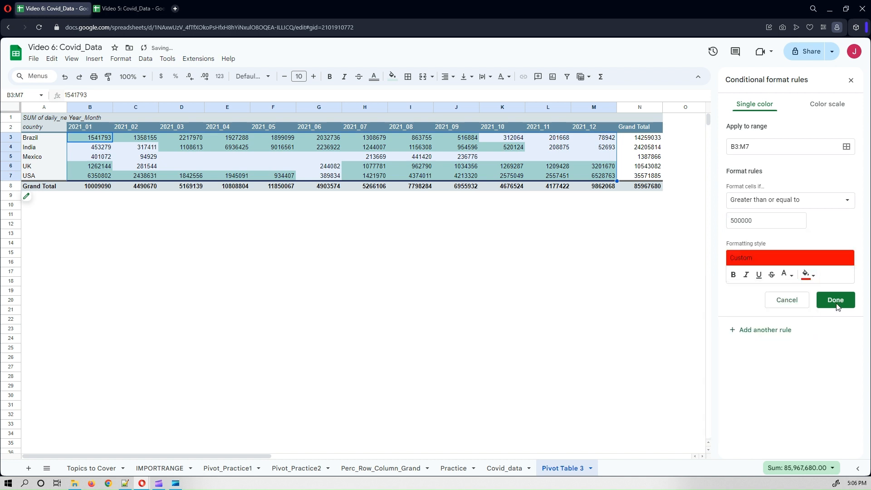
click(839, 301)
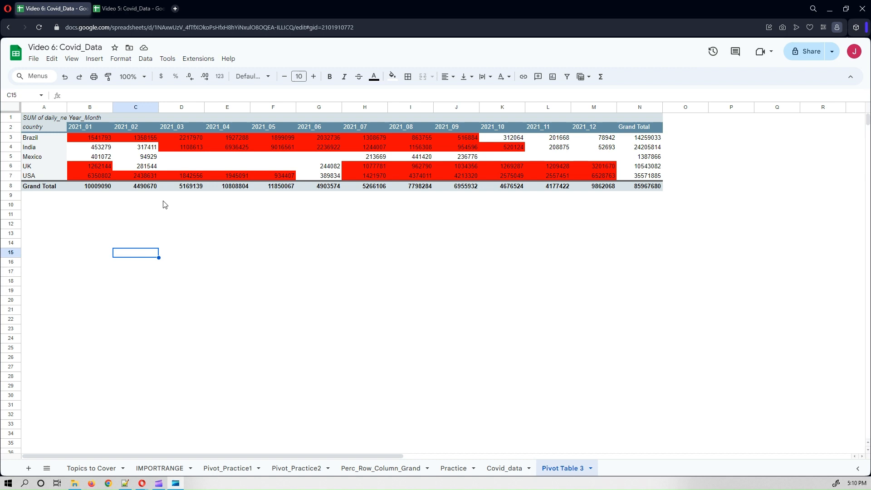
Check the Daily_New_Cases_Limit value in the Monthly_Report of the other spreadsheet.
click(107, 221)
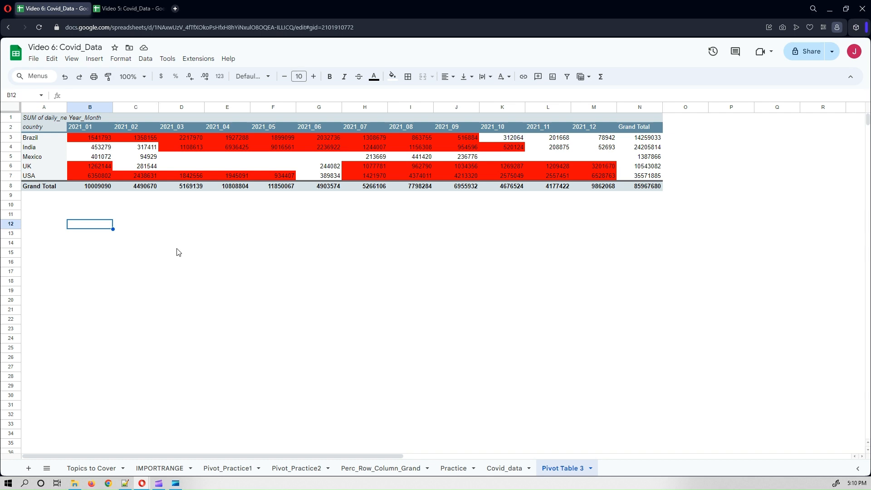
click(121, 7)
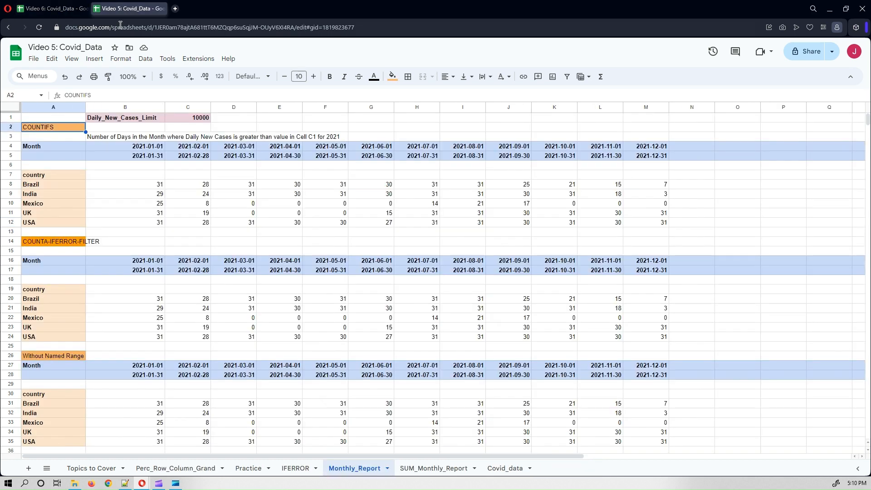
click(200, 119)
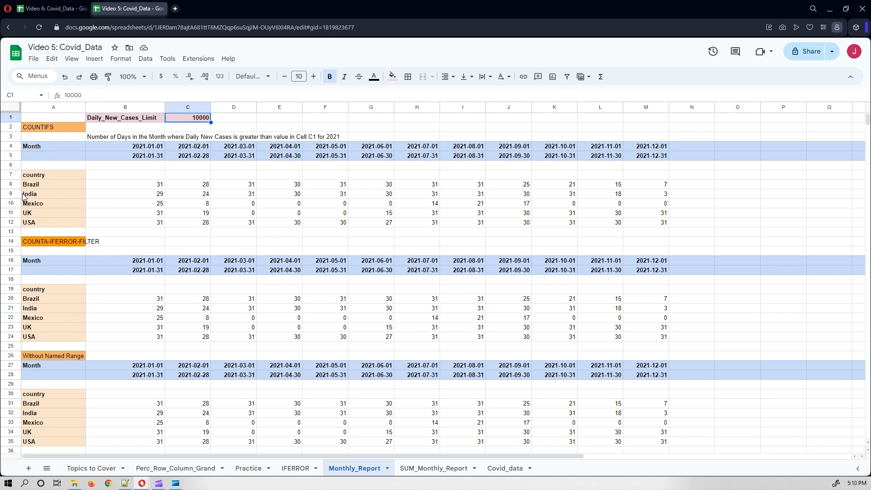
click(48, 2)
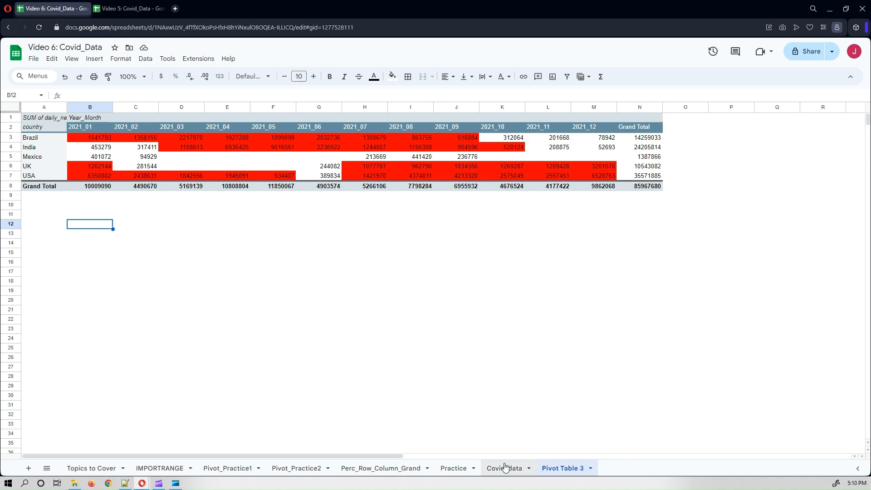
Create a new pivot table on a new sheet from the entire Covid_data range.
click(505, 467)
click(186, 137)
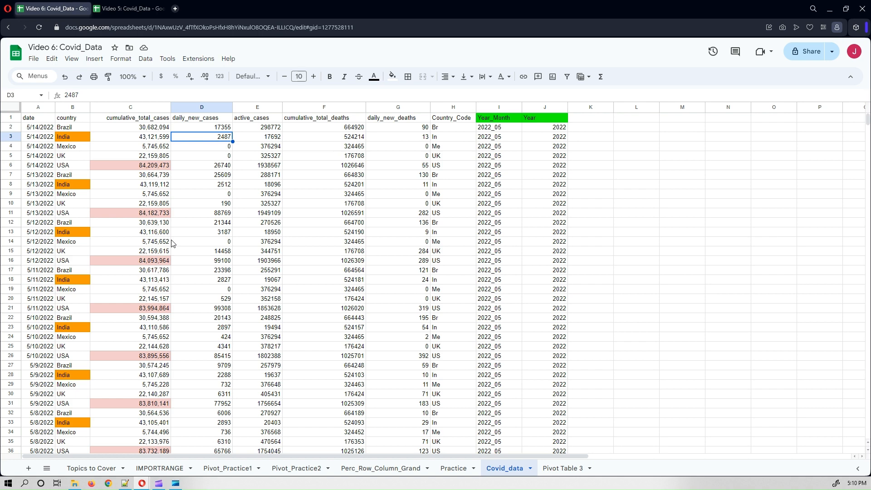
key(ctrl+a)
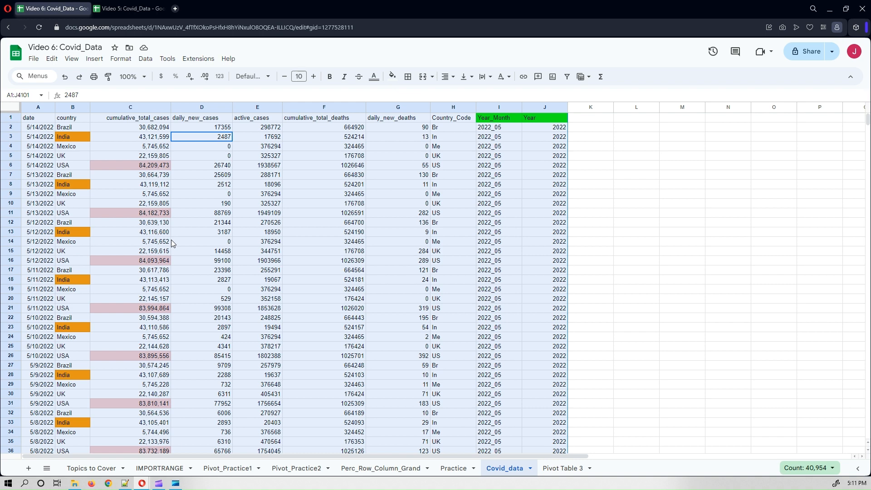
click(97, 59)
click(121, 172)
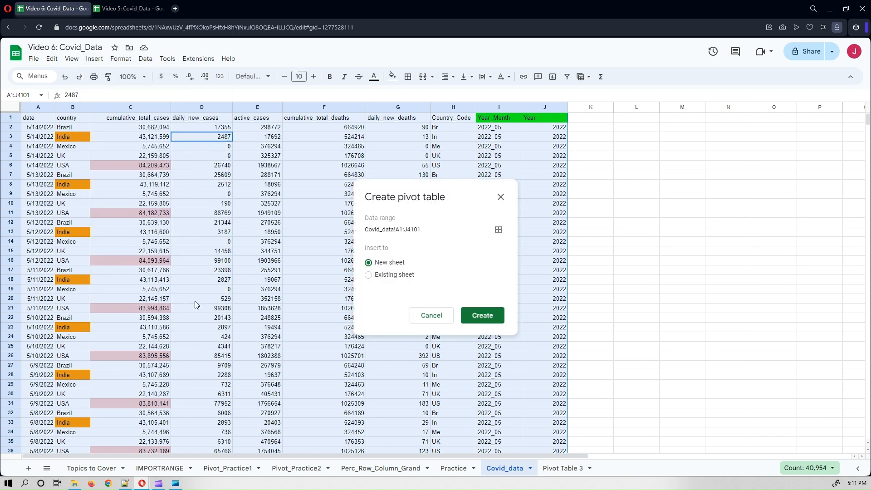
click(482, 316)
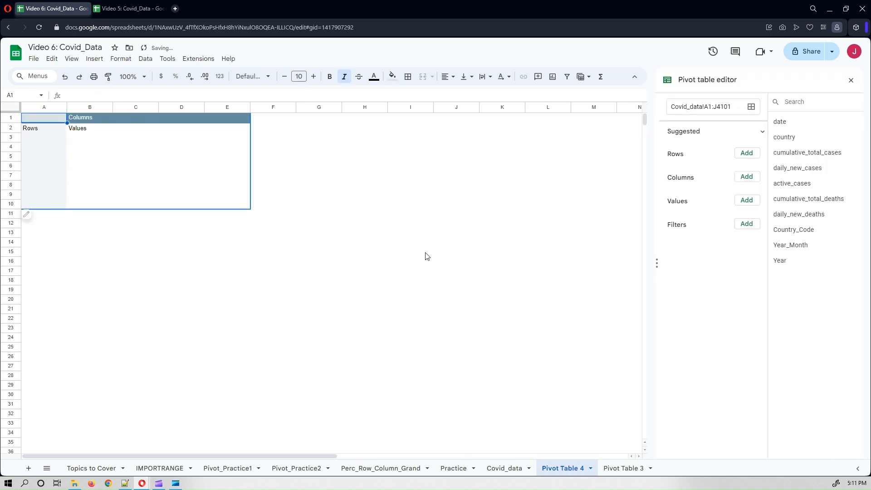
Place country as the pivot rows, Year_Month as columns and Year as a filter.
click(122, 7)
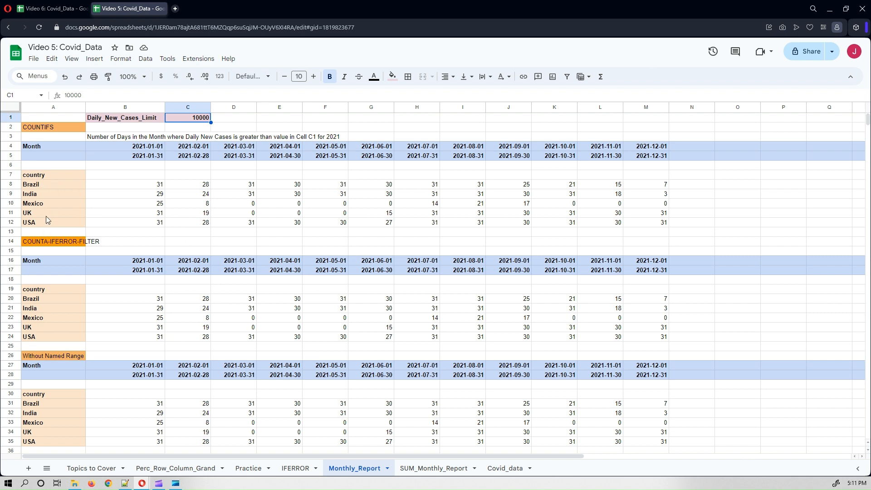
click(36, 7)
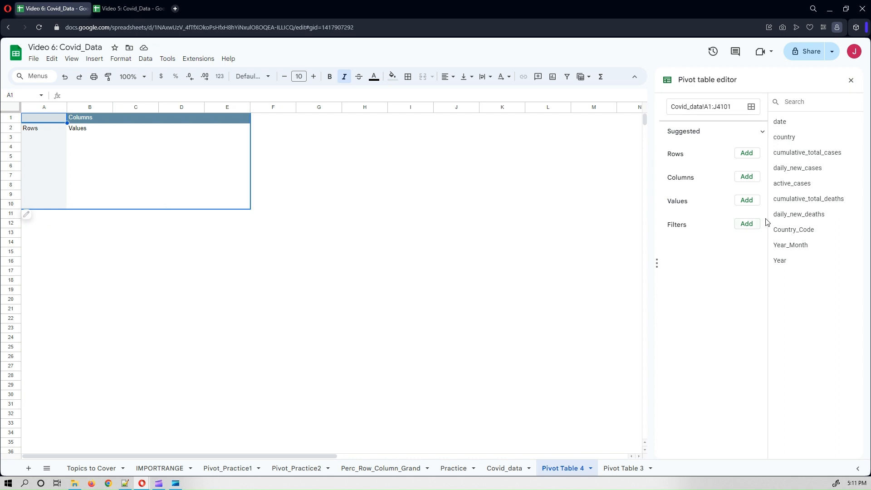
drag(793, 136, 783, 185)
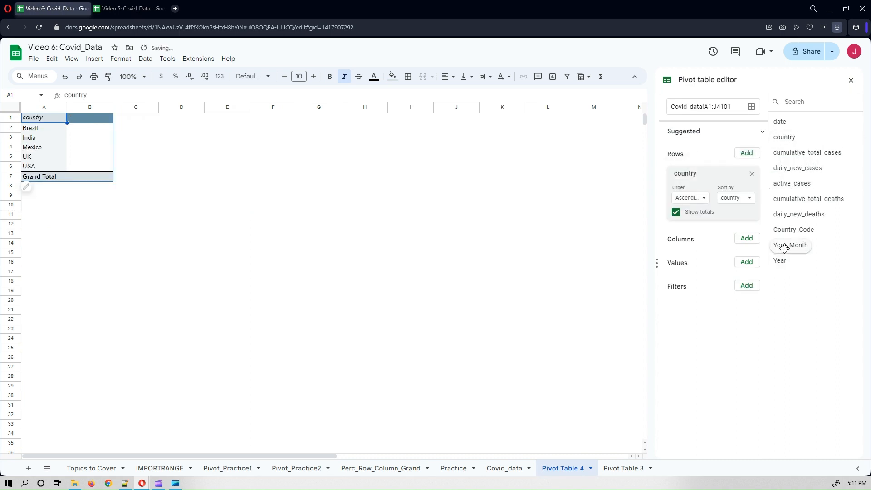
drag(780, 247, 725, 371)
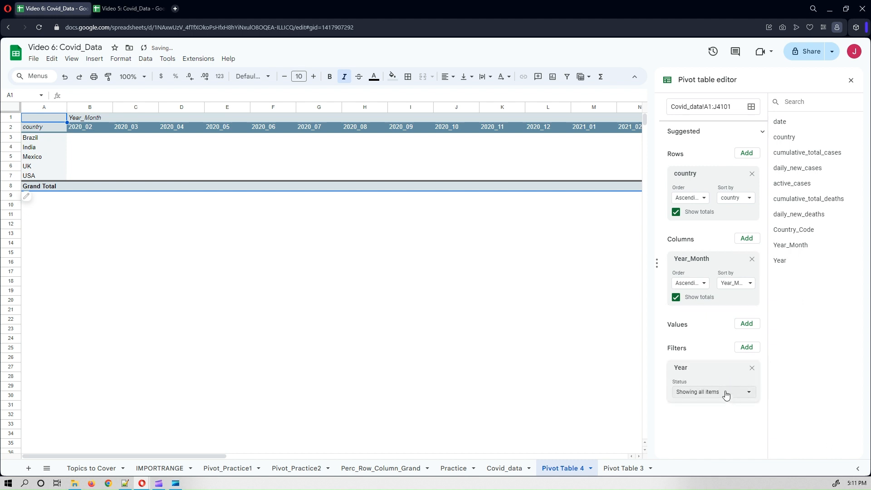
Filter the pivot's Year field to show only 2021.
click(725, 394)
click(715, 385)
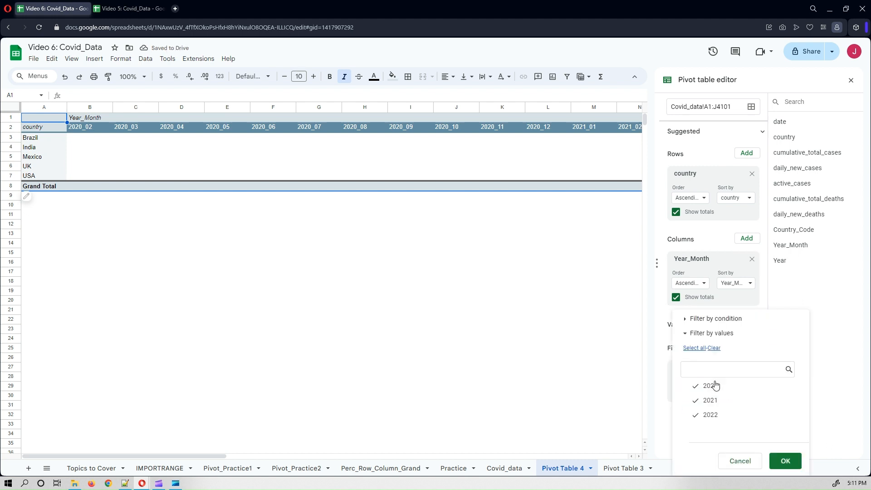
click(721, 415)
click(785, 460)
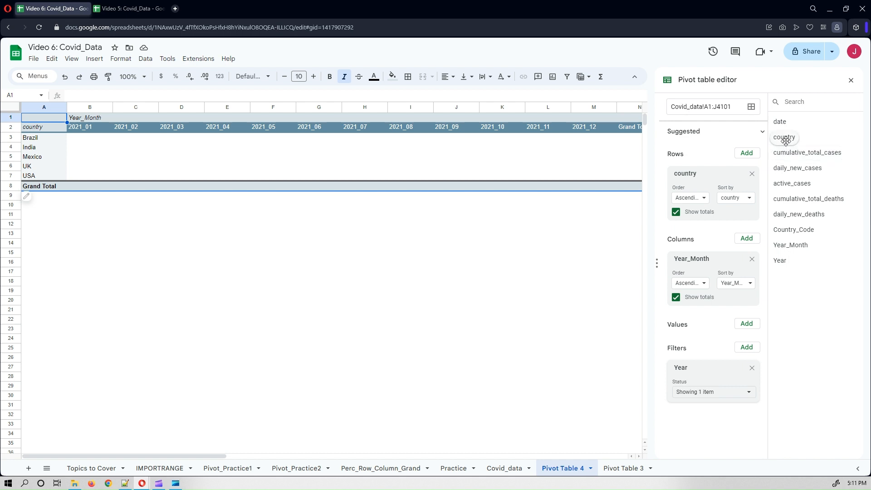
Add country to the pivot values, summarized with COUNTA.
drag(788, 139, 683, 342)
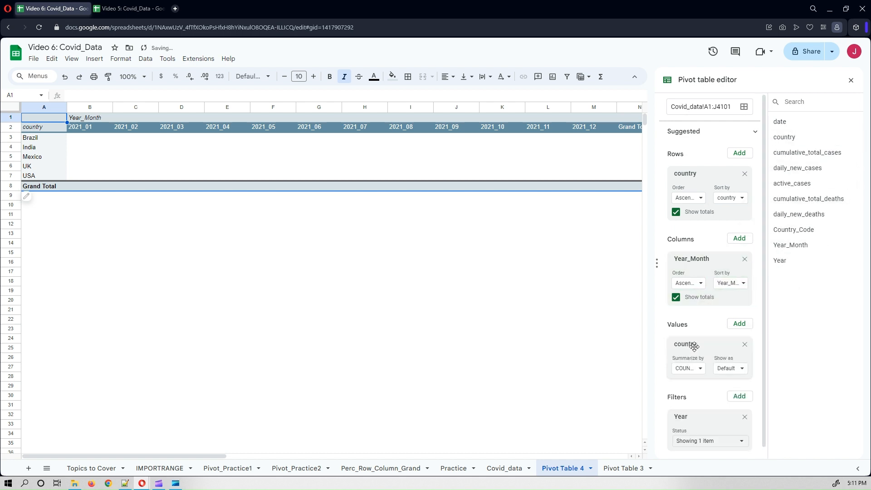
click(693, 373)
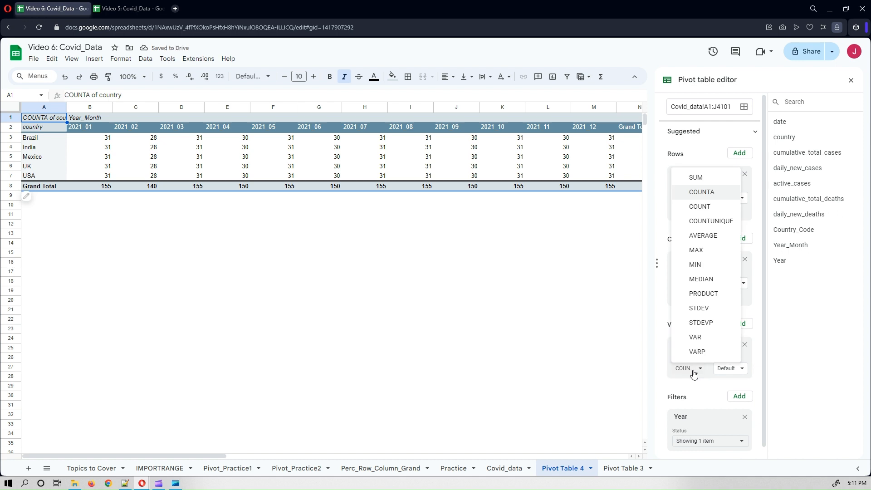
click(693, 373)
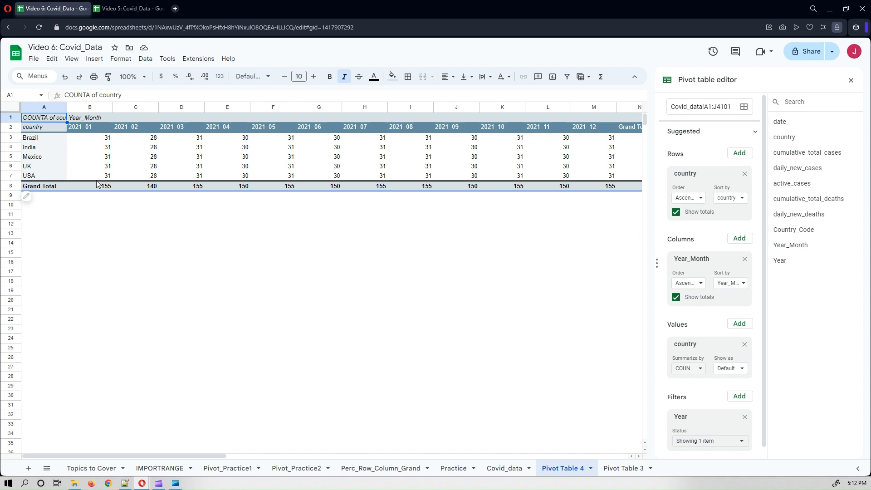
scroll(690, 320, down, 1)
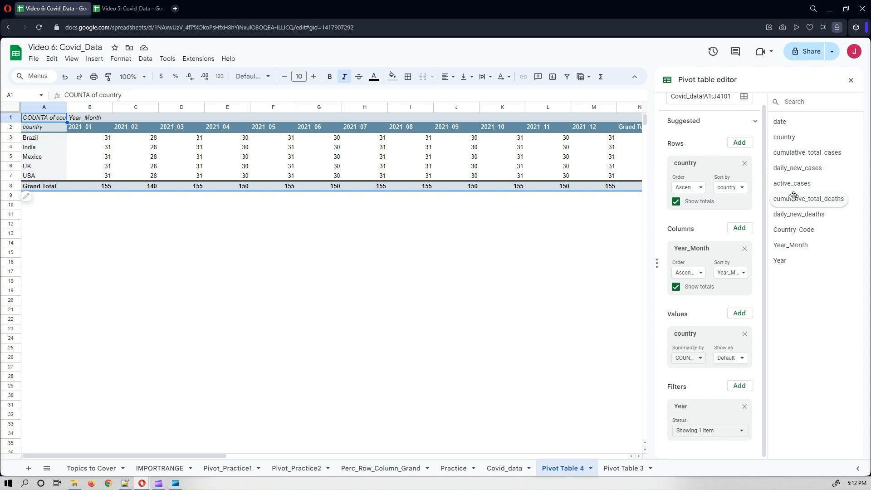
Add daily_new_cases as a pivot filter with the condition greater than or equal to 10000, then close the pivot editor.
drag(797, 169, 684, 471)
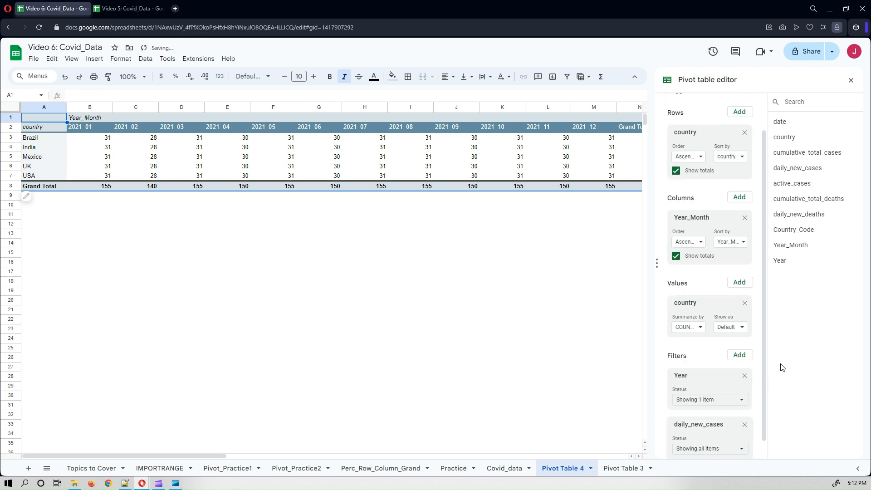
click(718, 449)
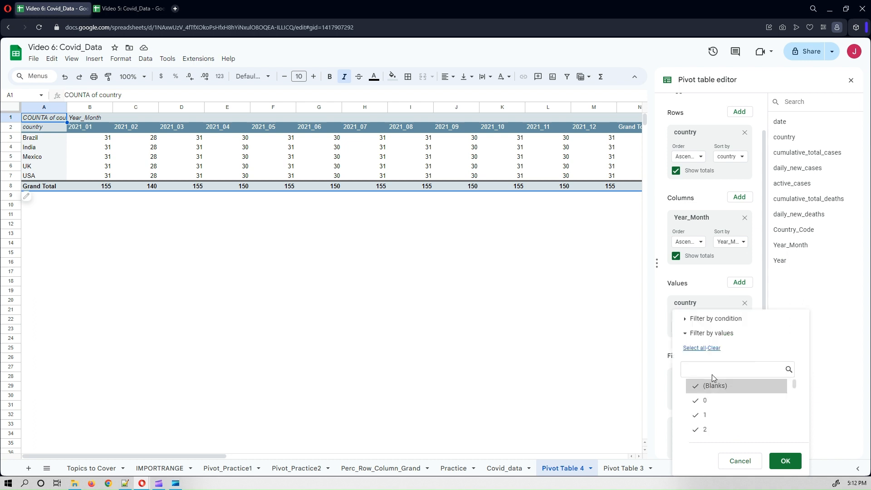
click(715, 318)
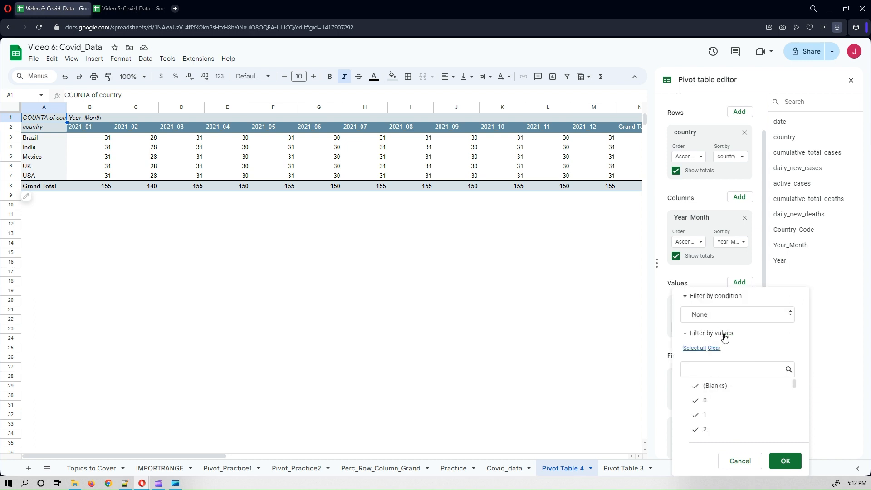
click(726, 316)
click(732, 356)
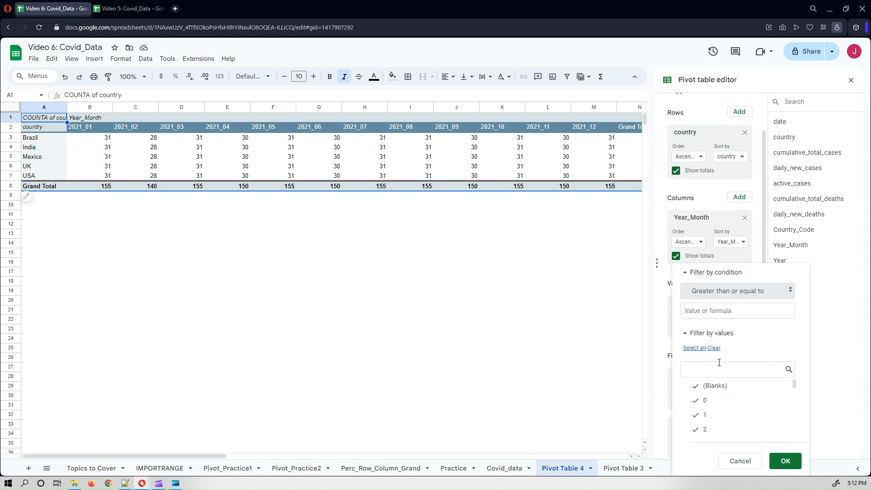
click(709, 312)
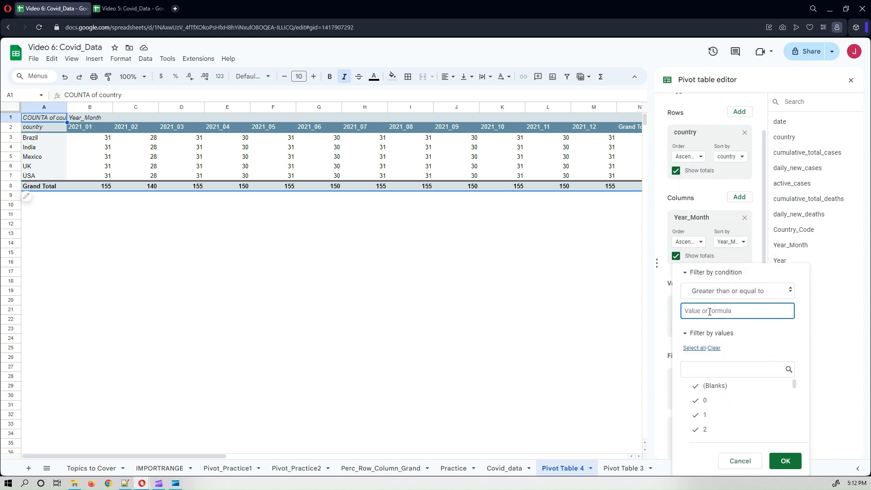
text(10000)
click(784, 460)
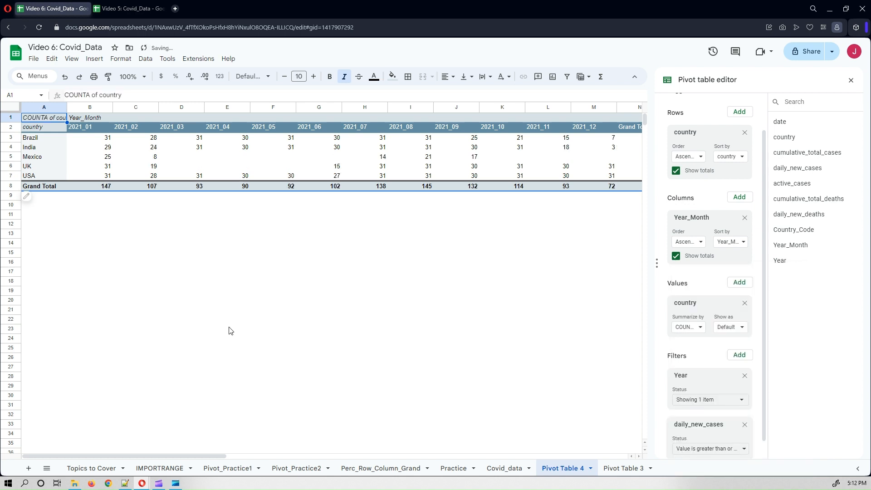
click(327, 247)
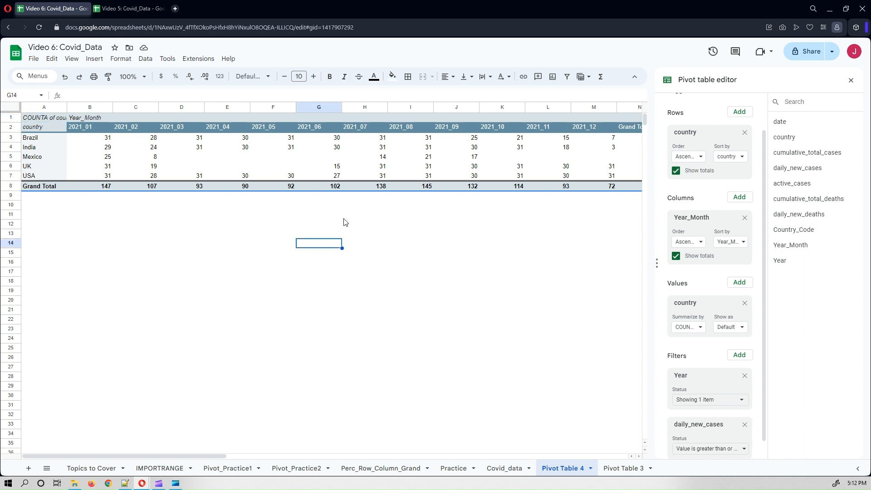
click(850, 82)
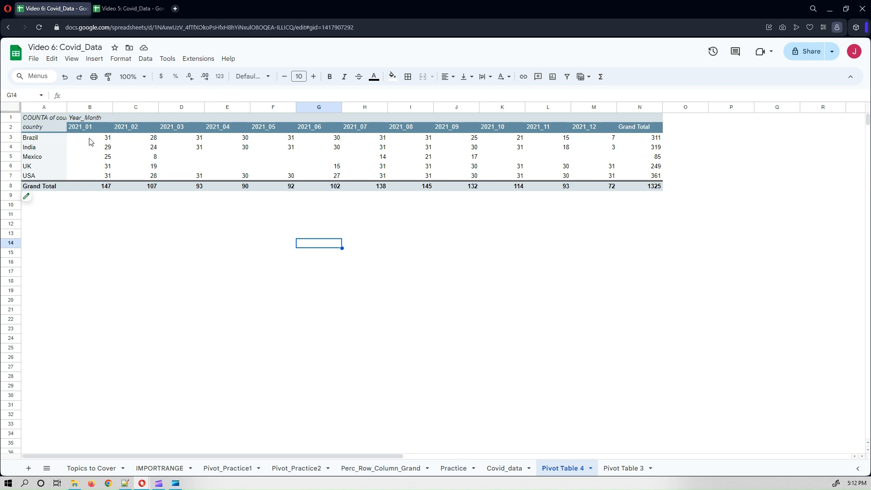
Switch to the Video 5: Covid_Data spreadsheet and compare its Monthly_Report day counts with the pivot table.
click(114, 12)
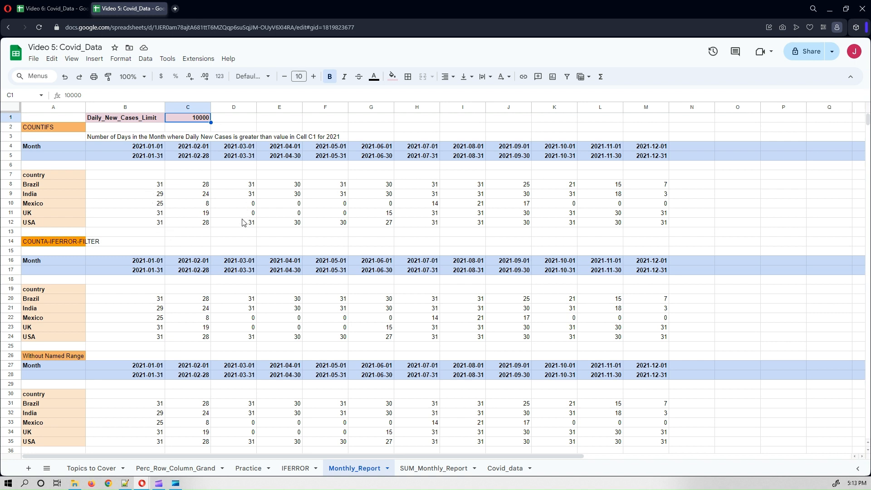
click(50, 8)
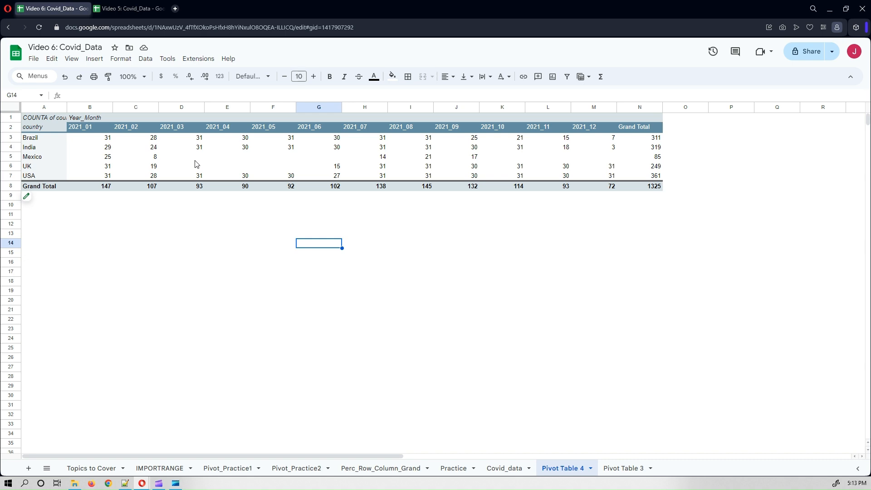
click(136, 7)
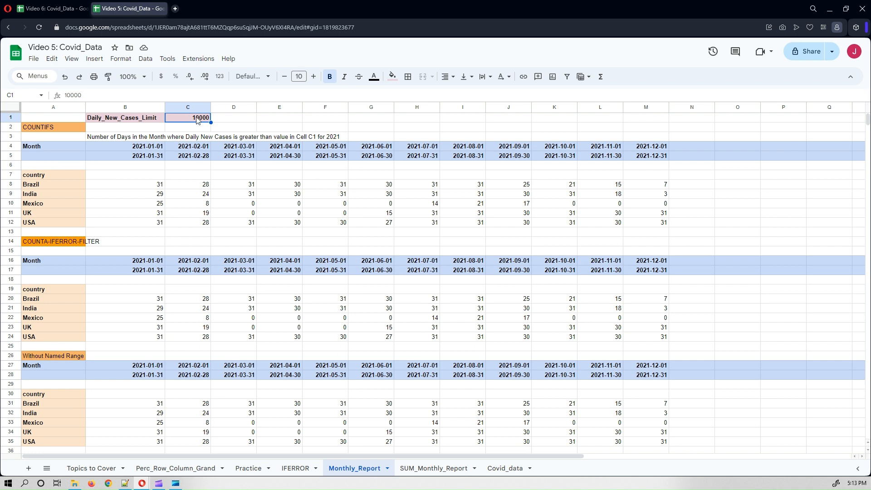
Set the Daily_New_Cases_Limit in C1 of Monthly_Report to 100000 and return to the Video 6 spreadsheet.
double_click(199, 119)
key(Return)
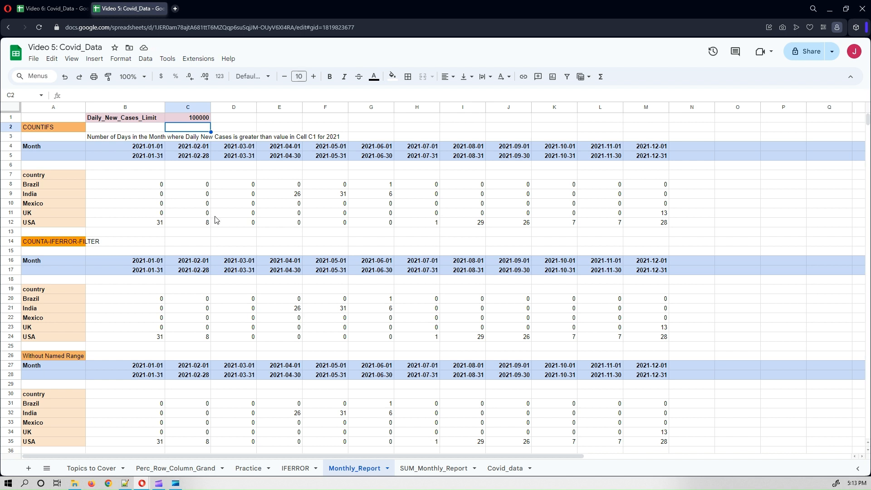
click(50, 8)
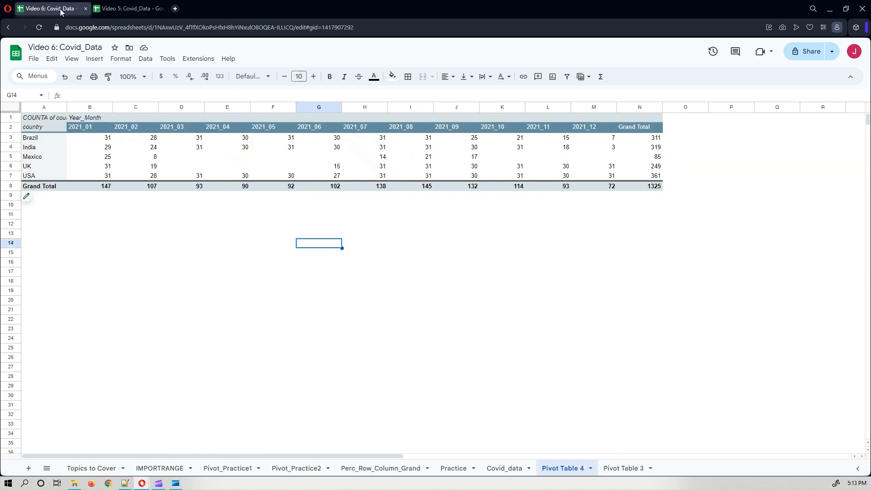
Change the pivot's daily_new_cases filter condition value to 100000 and close the pivot editor.
click(30, 203)
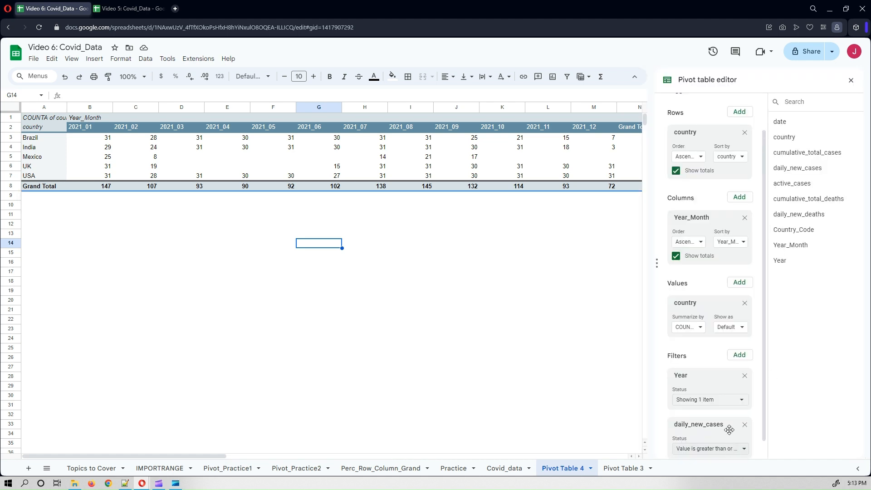
scroll(721, 431, down, 1)
click(713, 431)
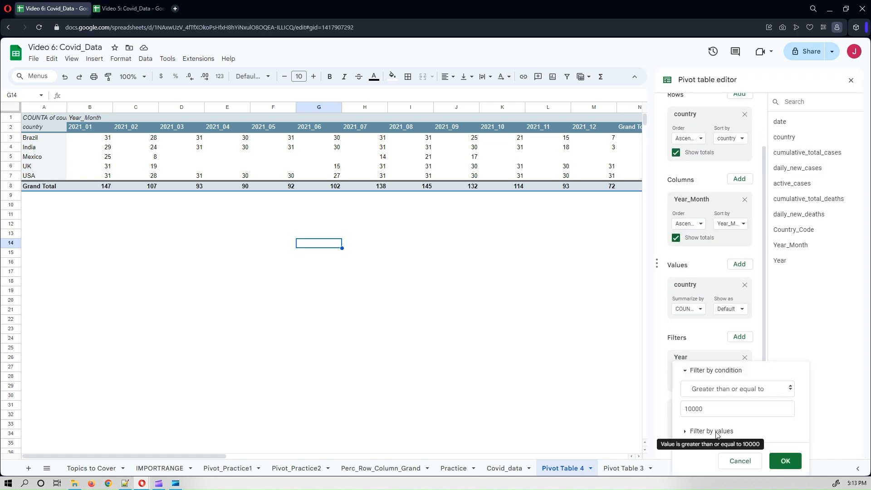
click(707, 407)
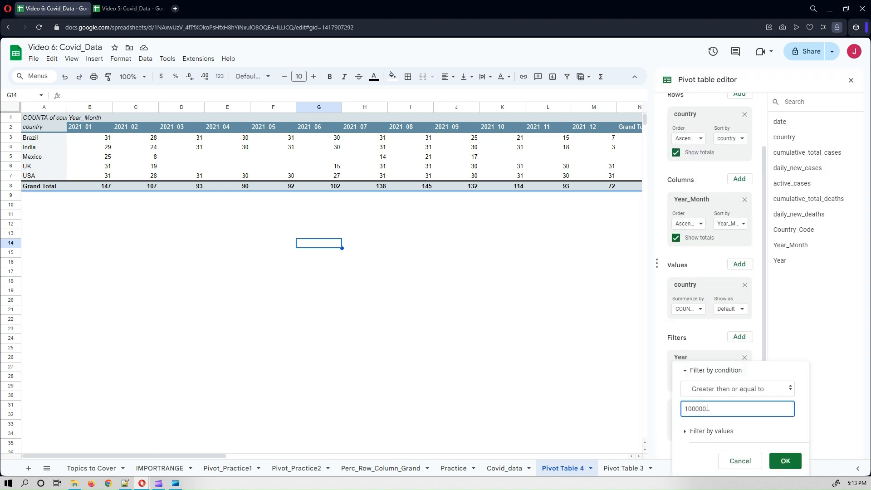
text(0)
click(785, 461)
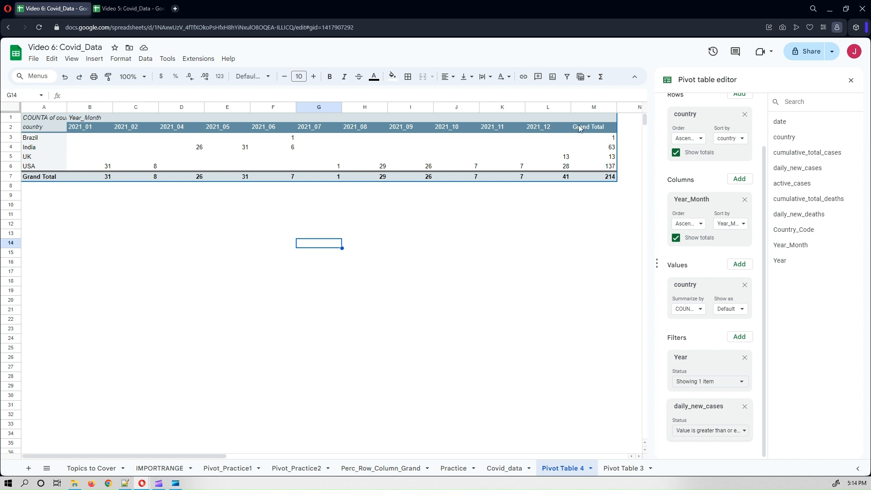
click(851, 81)
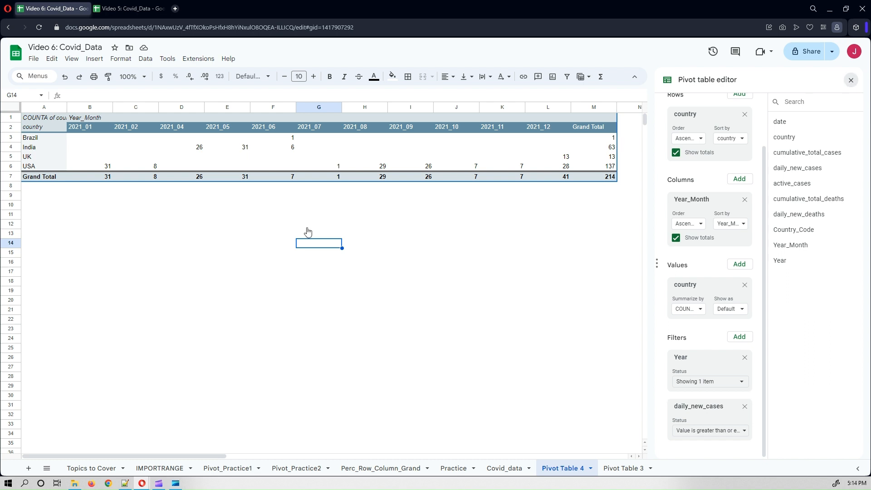